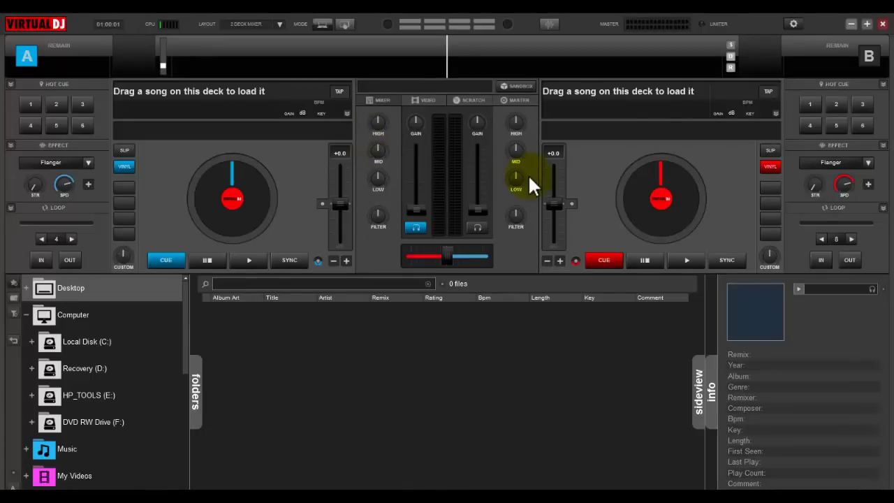
# Open VirtualDJ's Broadcast settings and choose Radio Server broadcasting
pyautogui.click(793, 25)
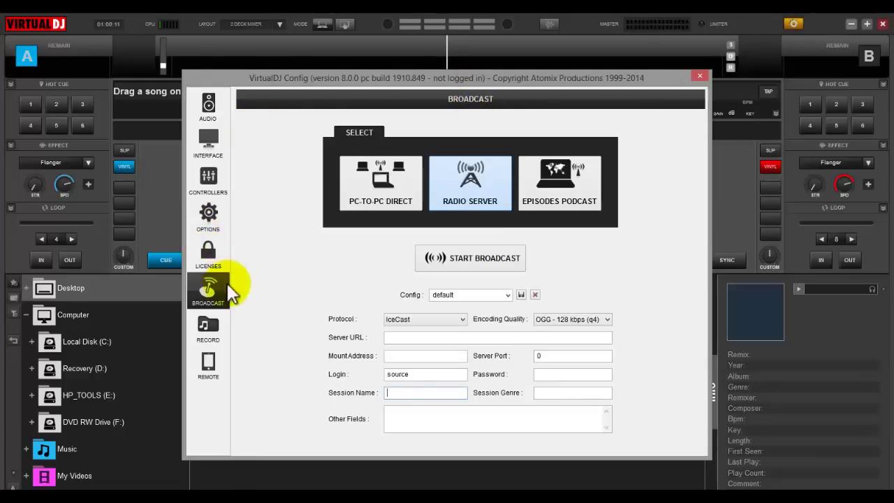
pyautogui.click(209, 105)
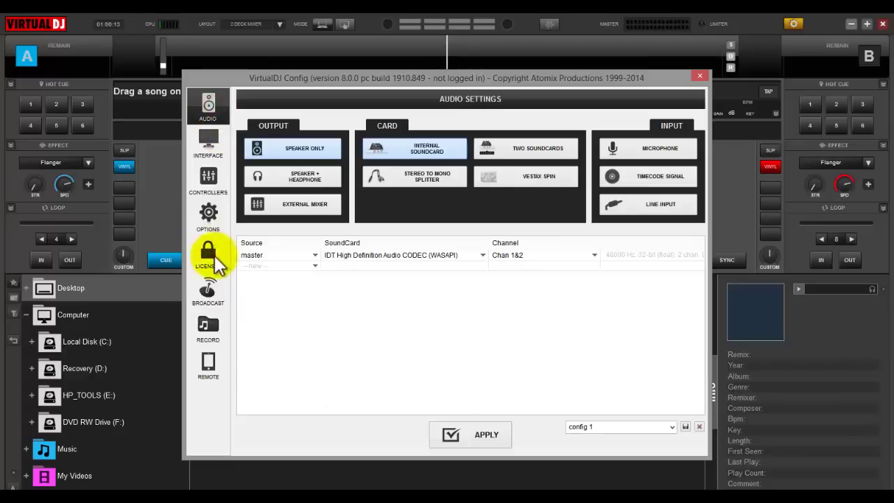
pyautogui.click(216, 290)
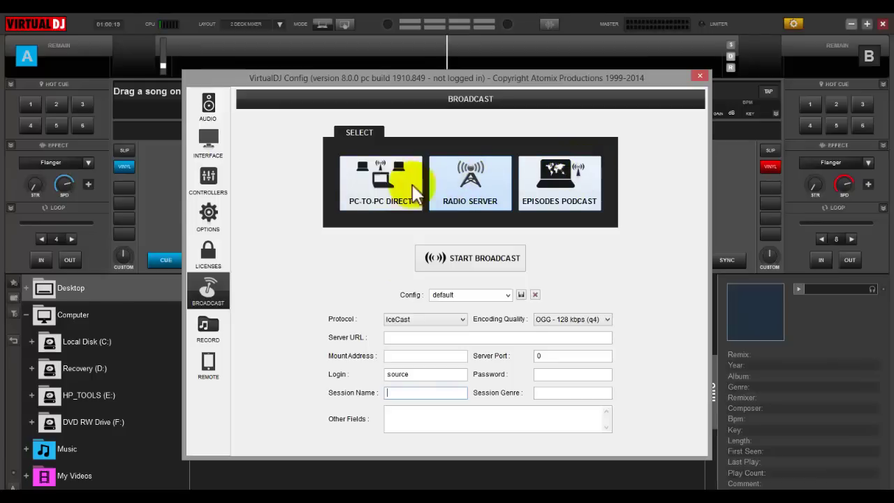
pyautogui.click(475, 204)
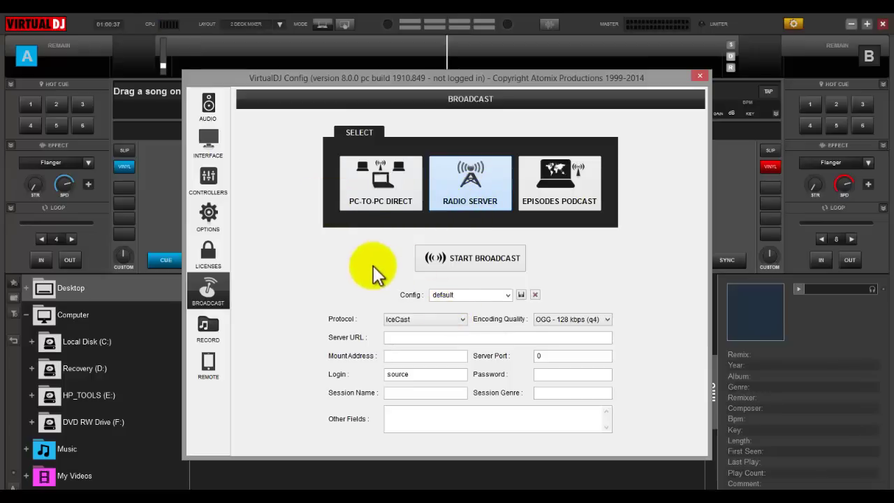
# Try the streaming protocols, switching to ShoutCast and then back to IceCast
pyautogui.click(405, 322)
pyautogui.click(405, 338)
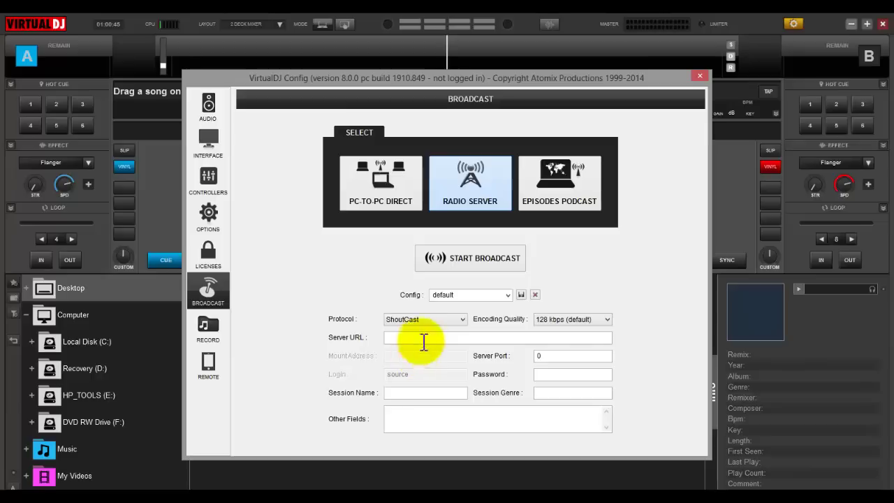
pyautogui.click(425, 321)
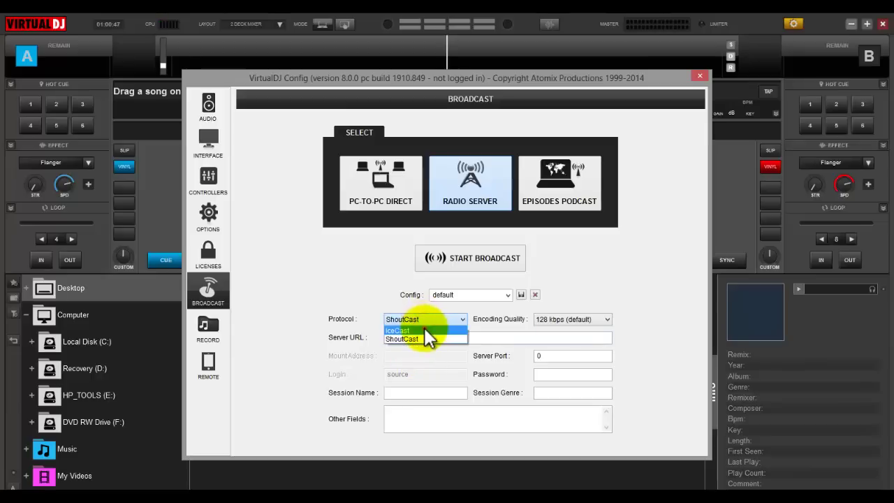
pyautogui.click(424, 328)
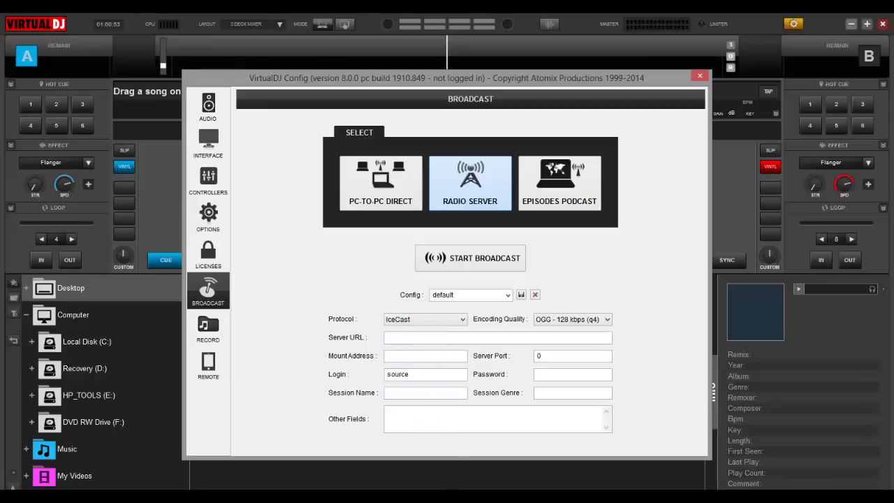
# Copy hostname 198.154.106.110 from Centova's Quick Links and return to VirtualDJ's Server URL field
pyautogui.hotkey('alt', 'Tab')
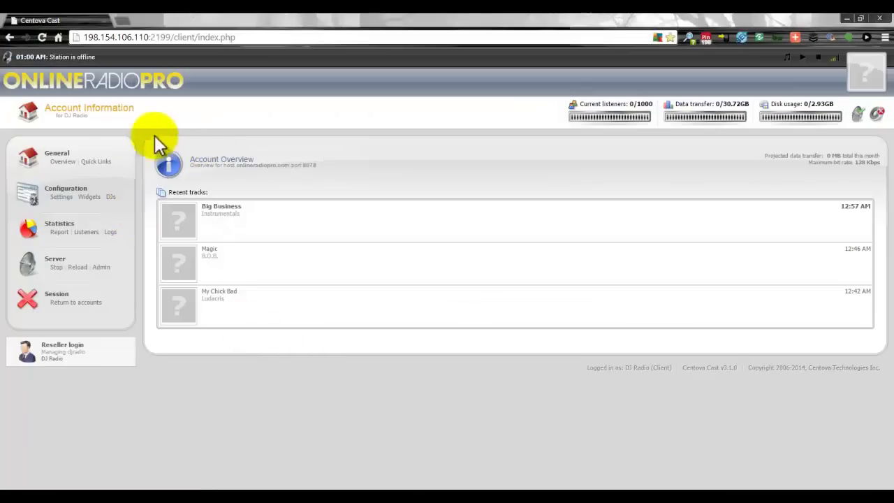
pyautogui.click(97, 161)
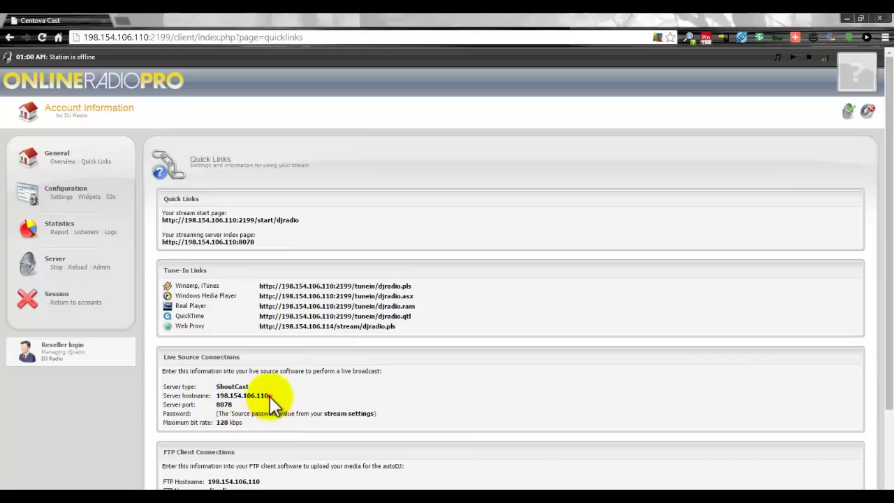
pyautogui.moveTo(269, 396); pyautogui.dragTo(219, 396)
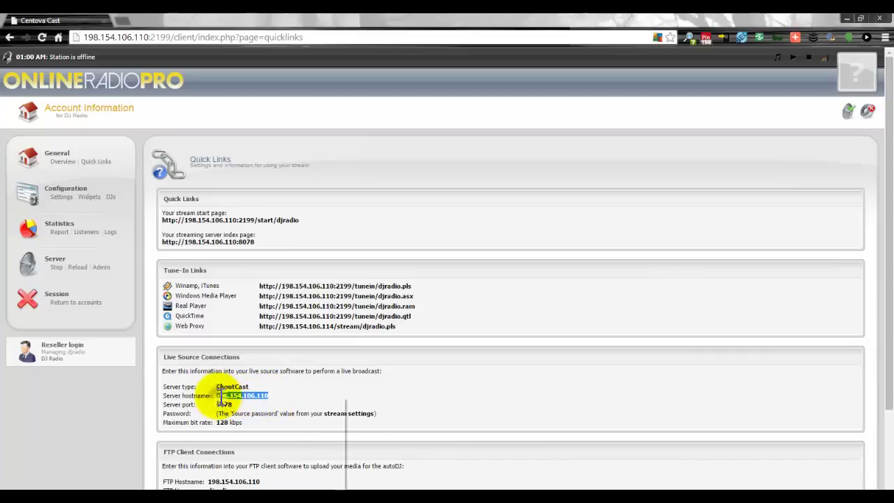
pyautogui.rightClick(219, 396)
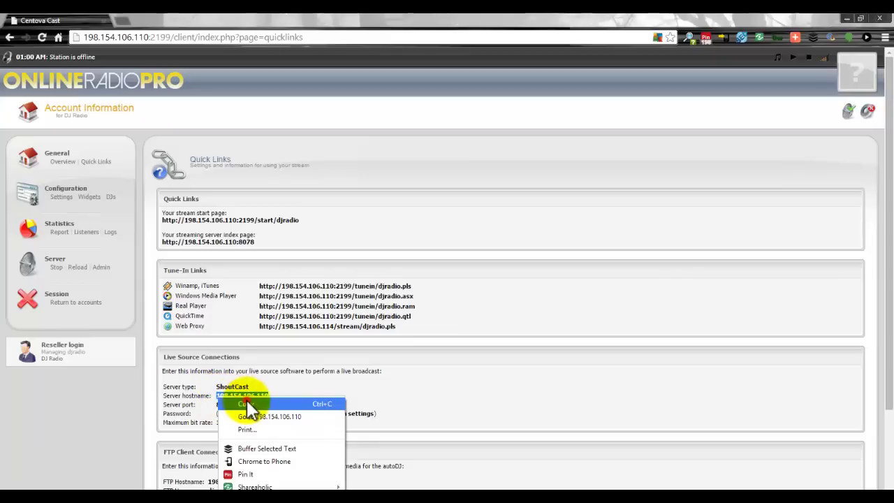
pyautogui.click(246, 404)
pyautogui.hotkey('alt', 'Tab')
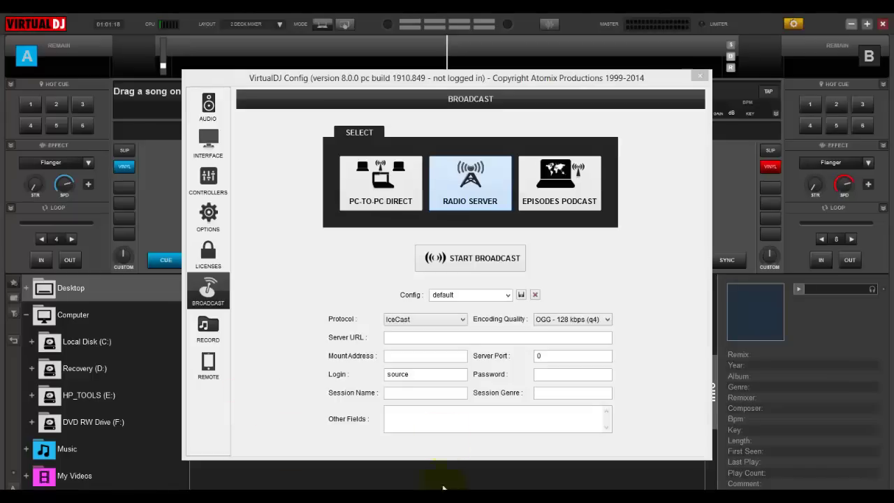
pyautogui.click(436, 336)
# Paste the hostname as Server URL, set login to djradio and enter the source password
pyautogui.hotkey('ctrl', 'v')
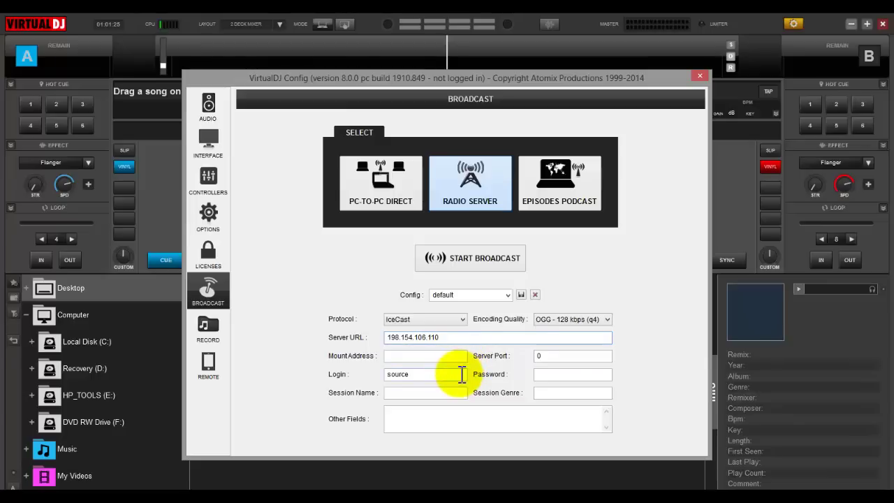
pyautogui.click(452, 375)
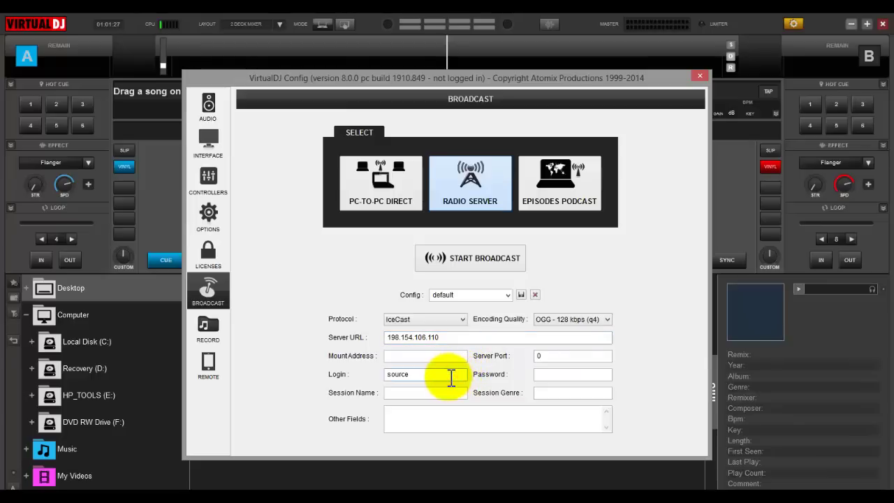
pyautogui.doubleClick(451, 375)
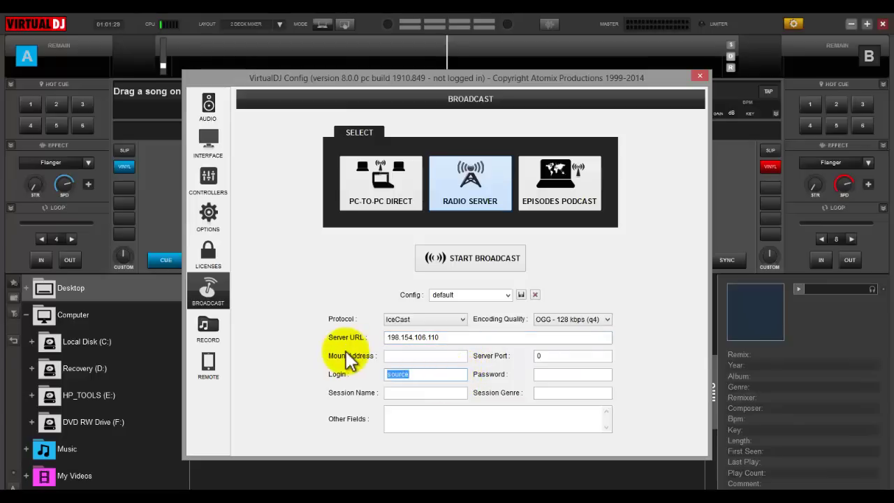
pyautogui.write('djradio')
pyautogui.click(551, 374)
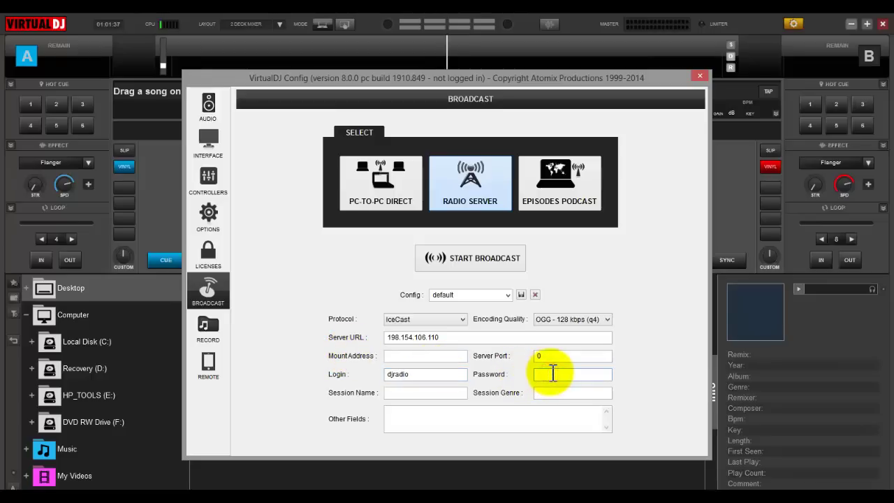
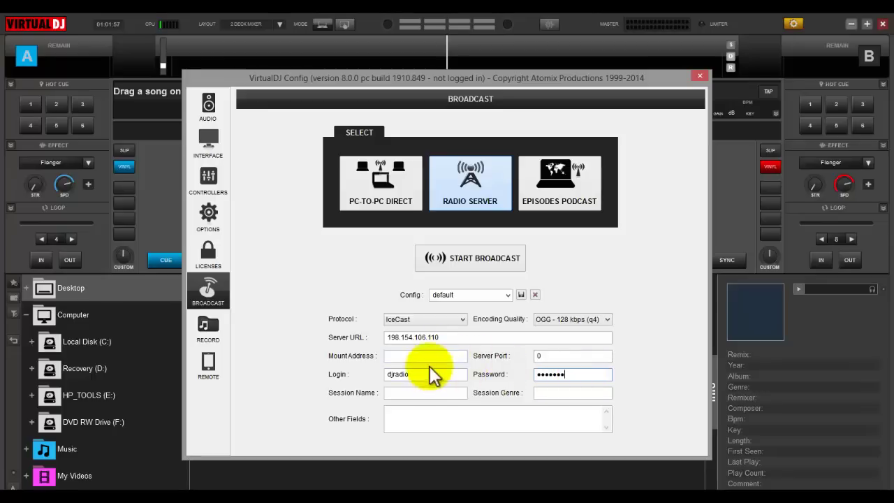
# Switch the streaming protocol to ShoutCast and select the server port field
pyautogui.click(439, 318)
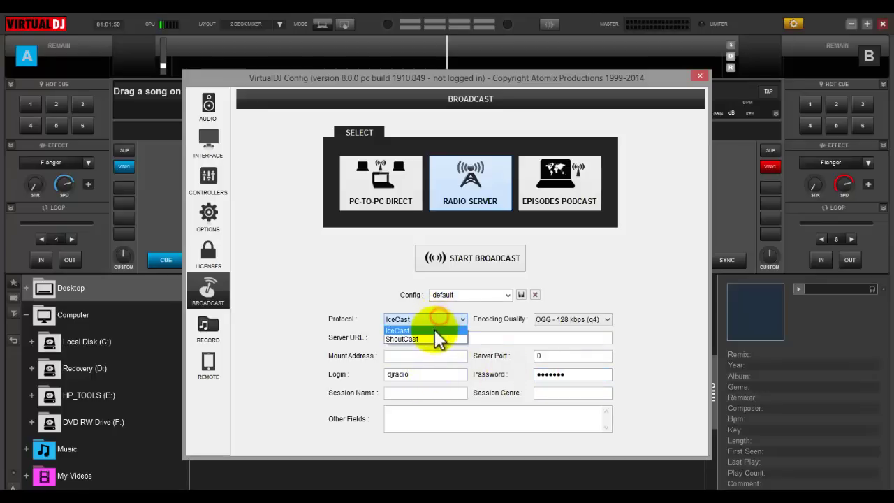
pyautogui.click(433, 335)
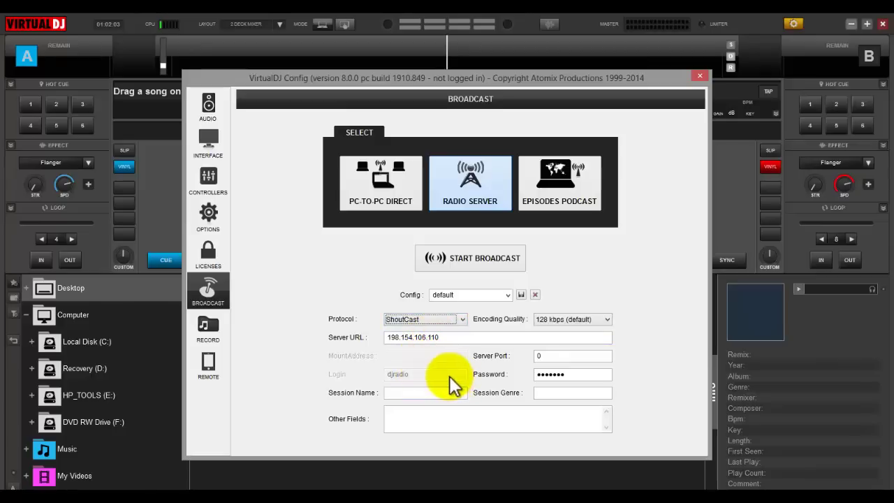
pyautogui.click(540, 357)
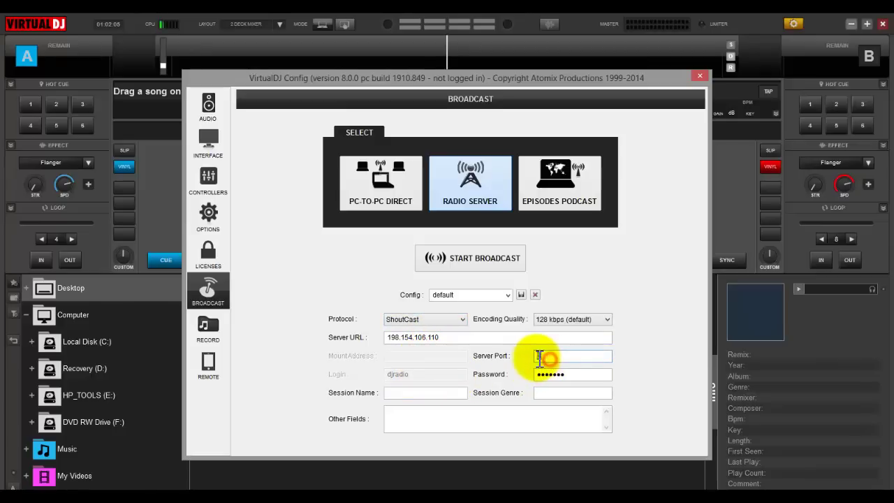
pyautogui.hotkey('alt', 'Tab')
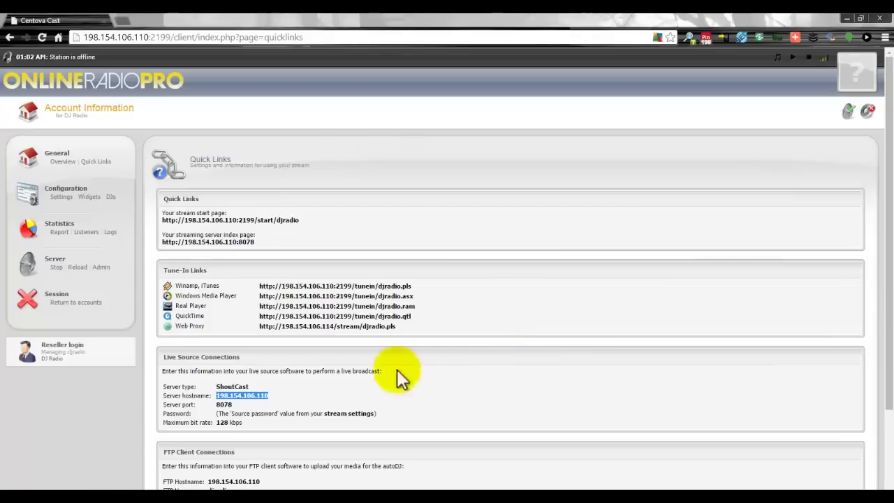
# Copy port 8078 from Centova and enter it as VirtualDJ's Server Port
pyautogui.click(232, 404)
pyautogui.moveTo(232, 405); pyautogui.dragTo(220, 406)
pyautogui.hotkey('alt', 'Tab')
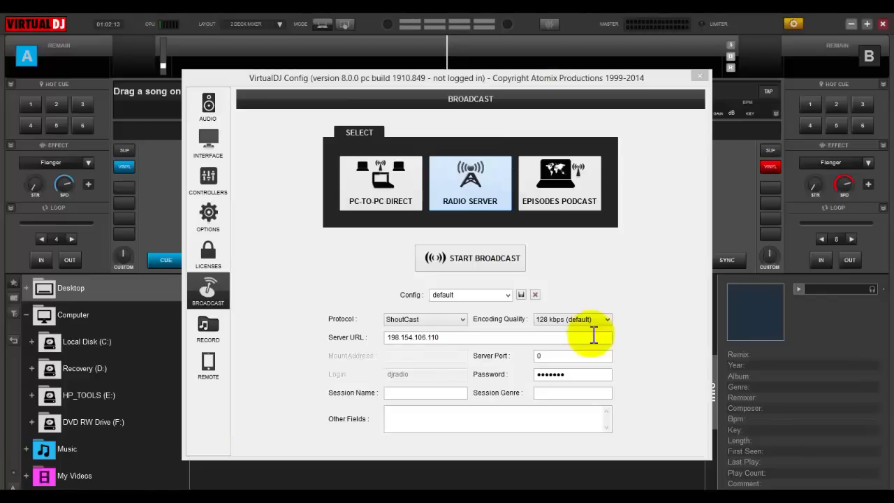
pyautogui.click(574, 357)
pyautogui.write('8078')
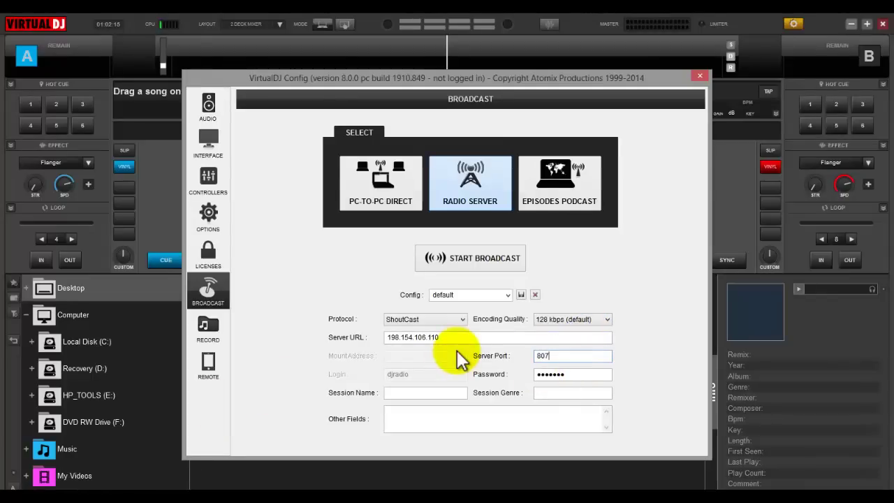
# Set the session name to DJ Radio and the session genre to Hip Hop
pyautogui.click(408, 393)
pyautogui.write('Live')
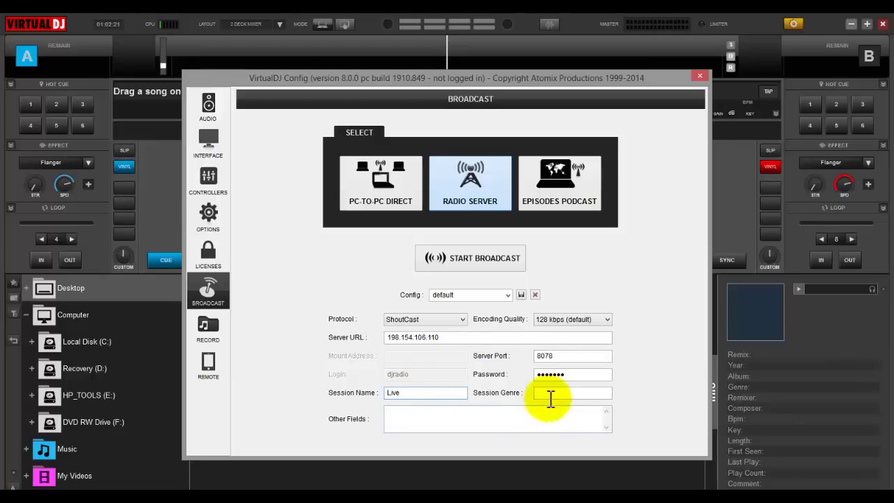
pyautogui.press('BackSpace')
pyautogui.press('BackSpace')
pyautogui.press('BackSpace')
pyautogui.press('BackSpace')
pyautogui.write('DJ')
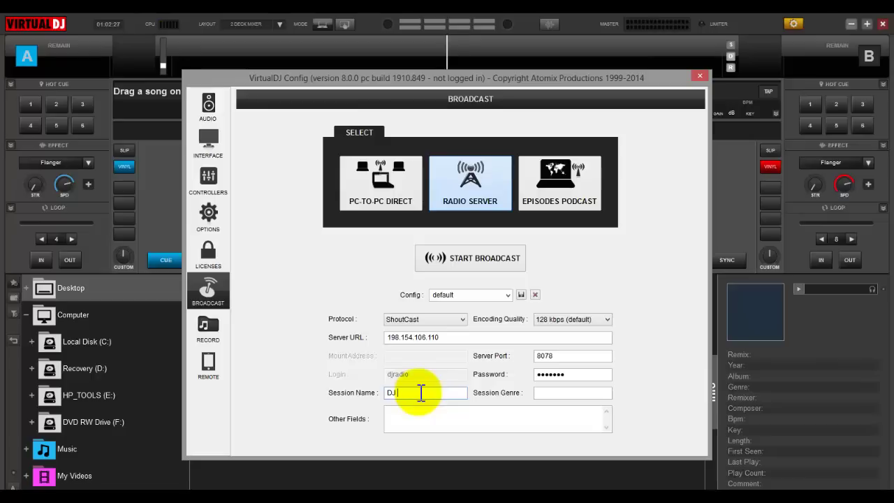
pyautogui.write(' Radio')
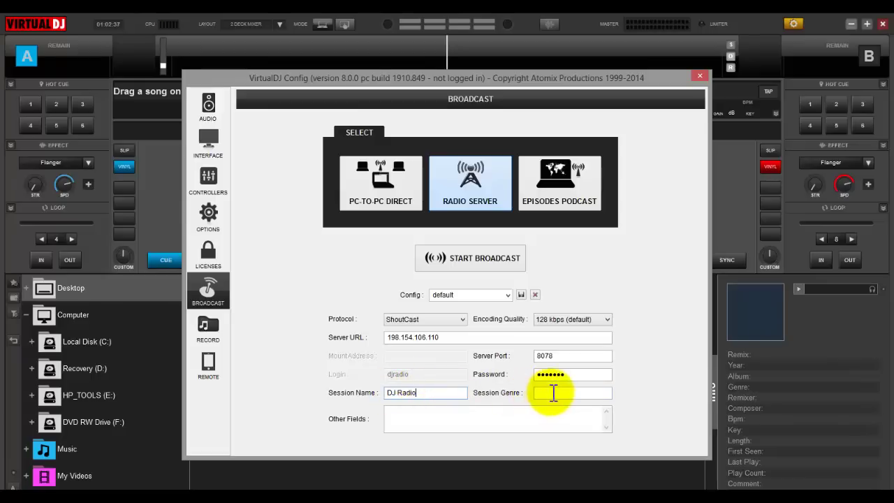
pyautogui.click(553, 394)
pyautogui.write('Hip H')
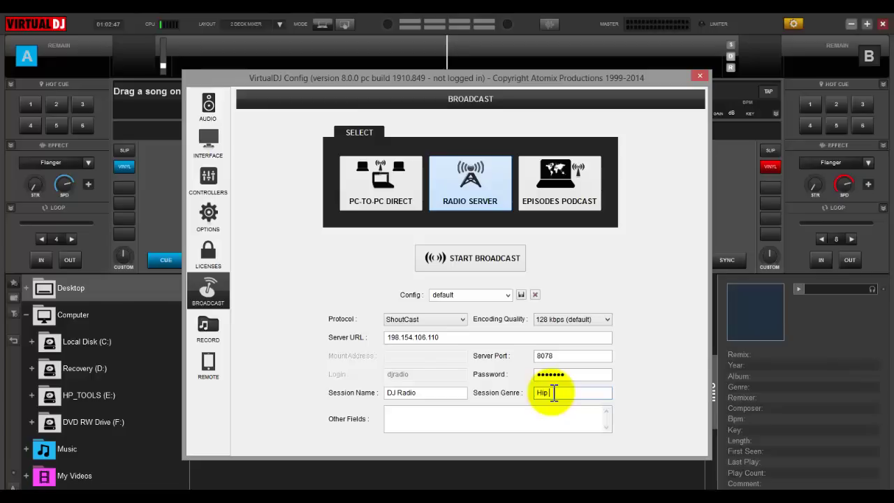
pyautogui.write('op')
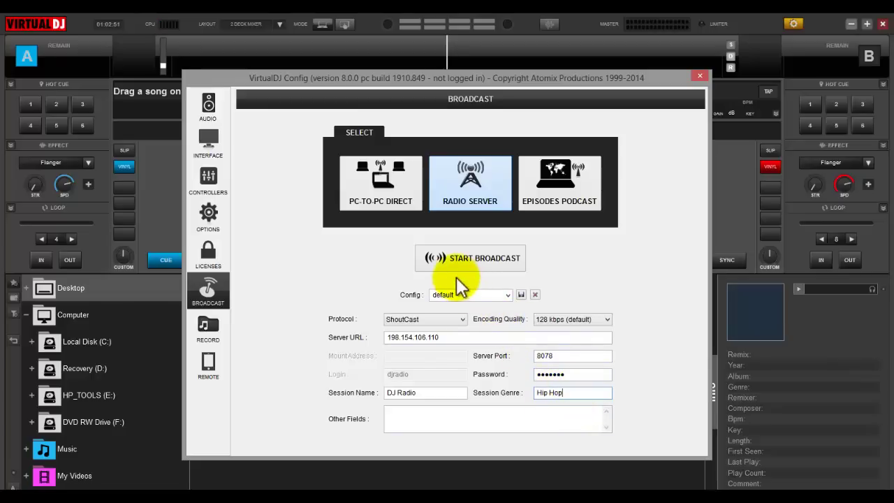
pyautogui.hotkey('alt', 'Tab')
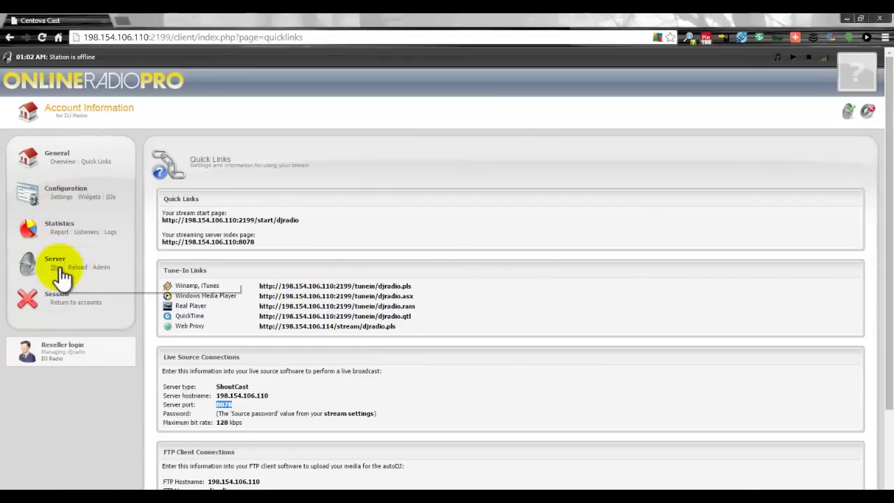
# Stop the Centova streaming server and open the station's AutoDJ settings
pyautogui.click(57, 267)
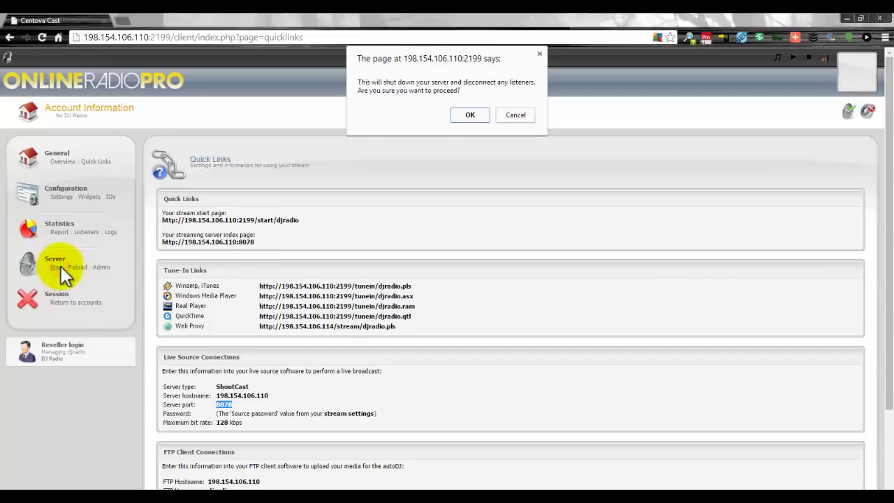
pyautogui.click(467, 116)
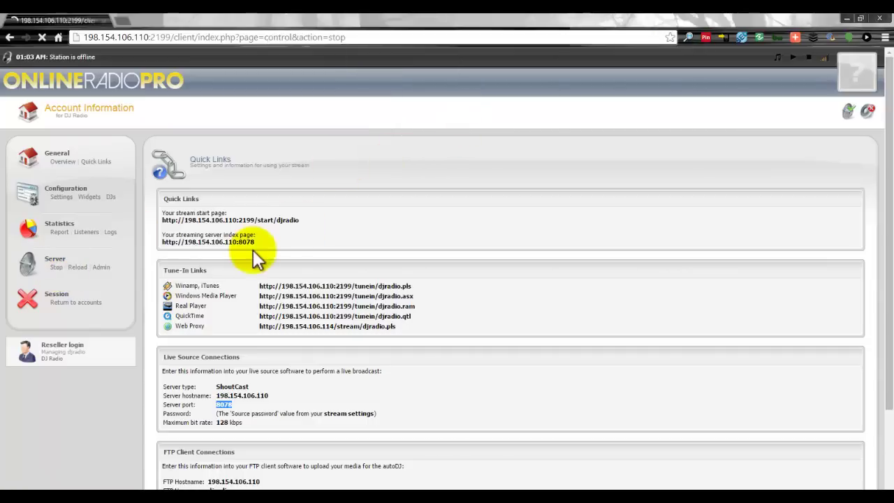
pyautogui.click(63, 197)
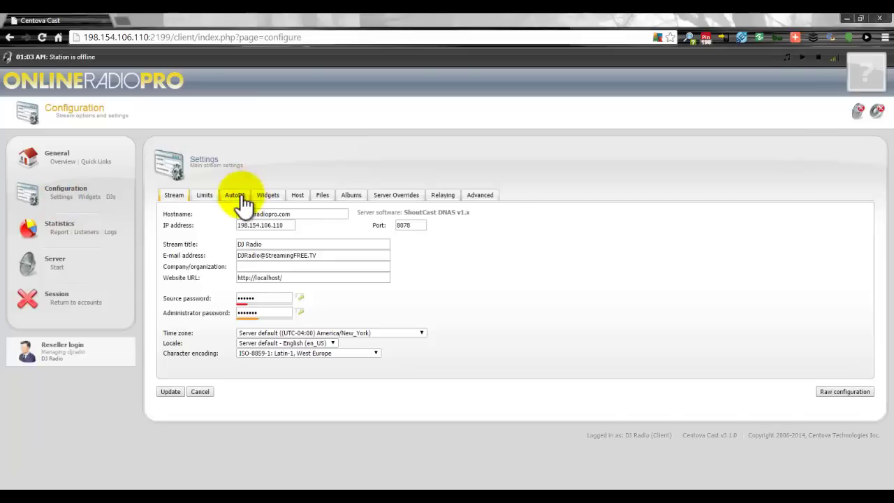
pyautogui.click(234, 197)
# Set AutoDJ status to 'Permitted, but disabled' and save the stream configuration
pyautogui.click(291, 233)
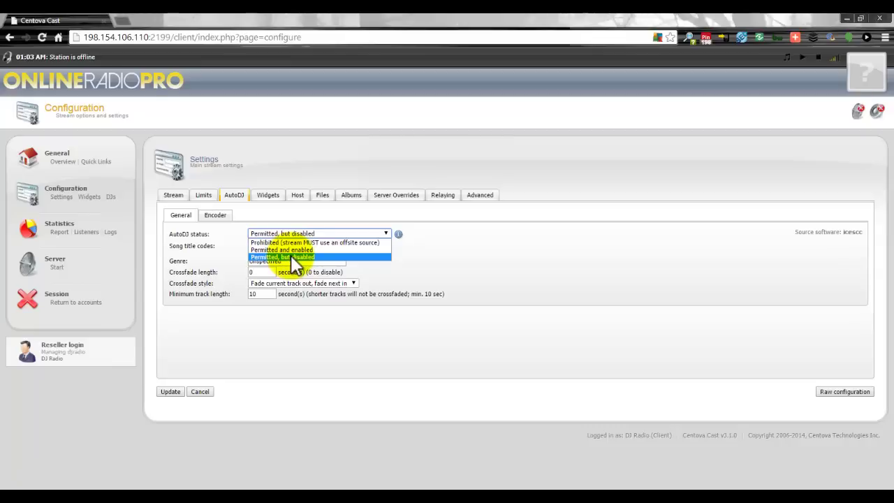
pyautogui.click(290, 257)
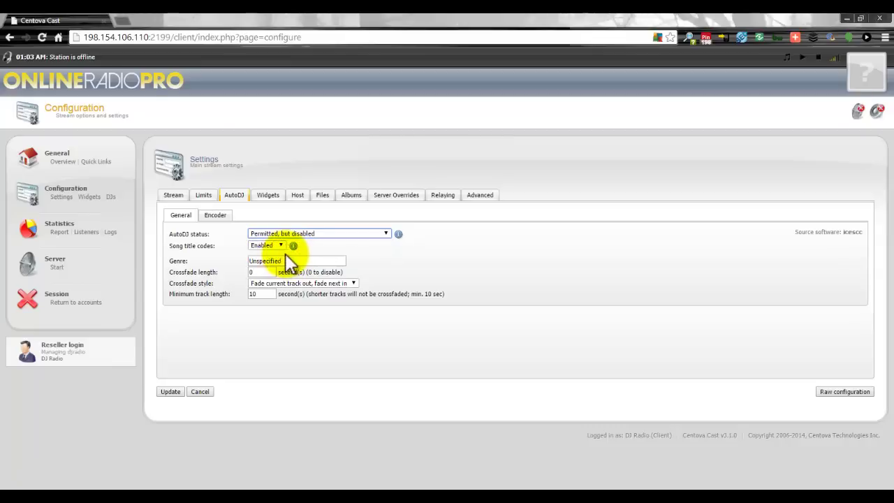
pyautogui.click(171, 391)
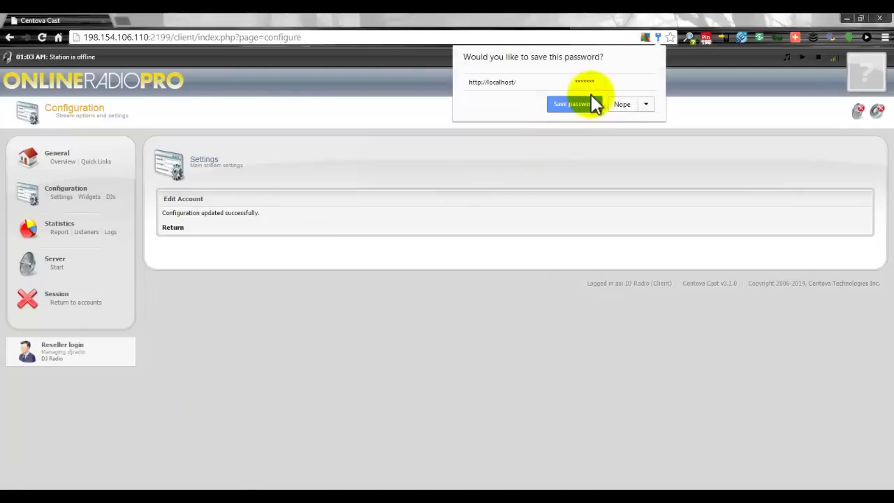
pyautogui.click(580, 104)
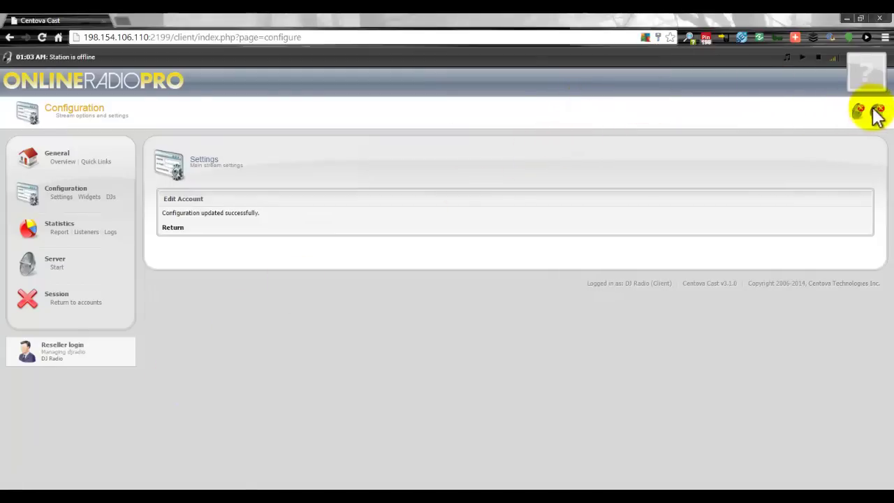
# Start the Centova streaming server again
pyautogui.click(57, 267)
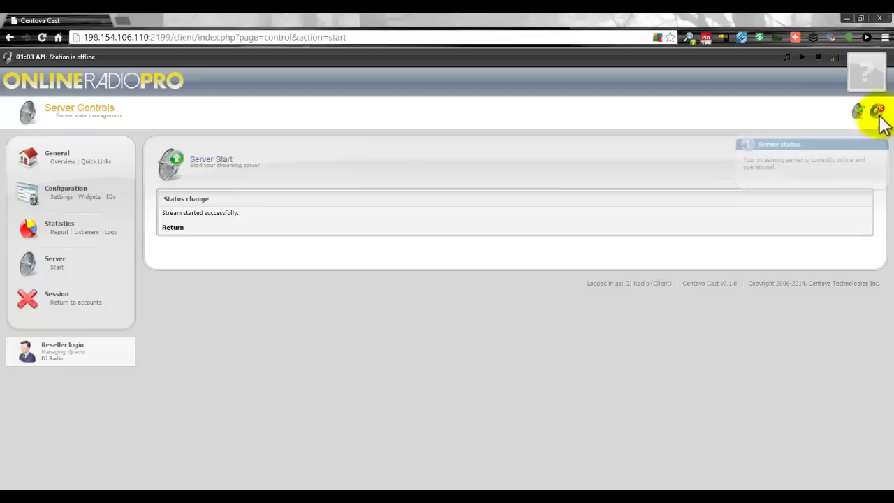
pyautogui.moveTo(879, 109)
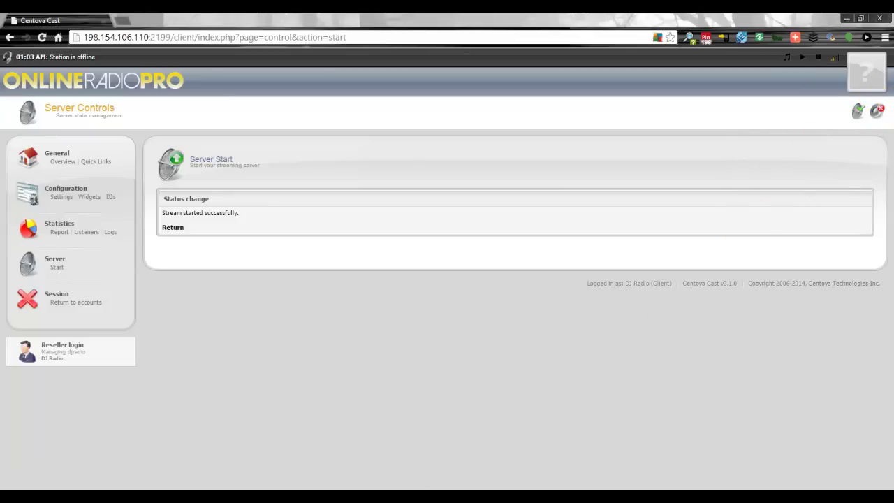
pyautogui.hotkey('alt', 'Tab')
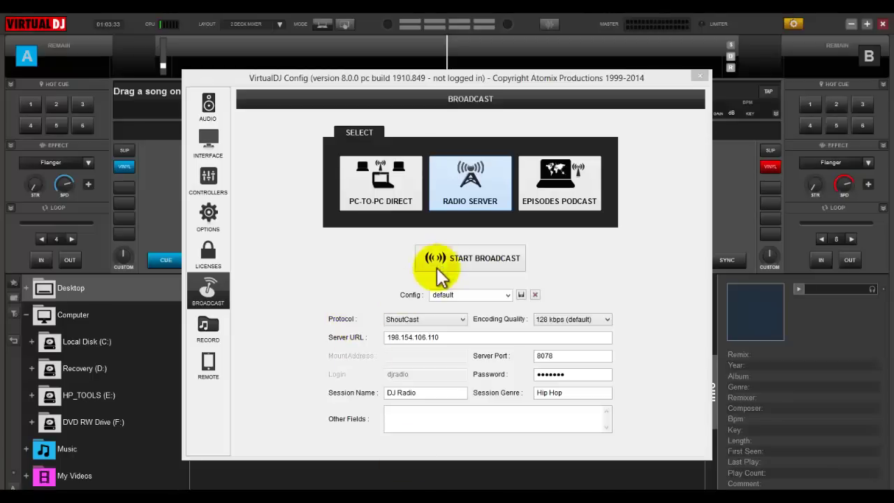
# Start the broadcast and play Bill Gates (Instrumental) on deck A with the crossfader fully left
pyautogui.click(470, 260)
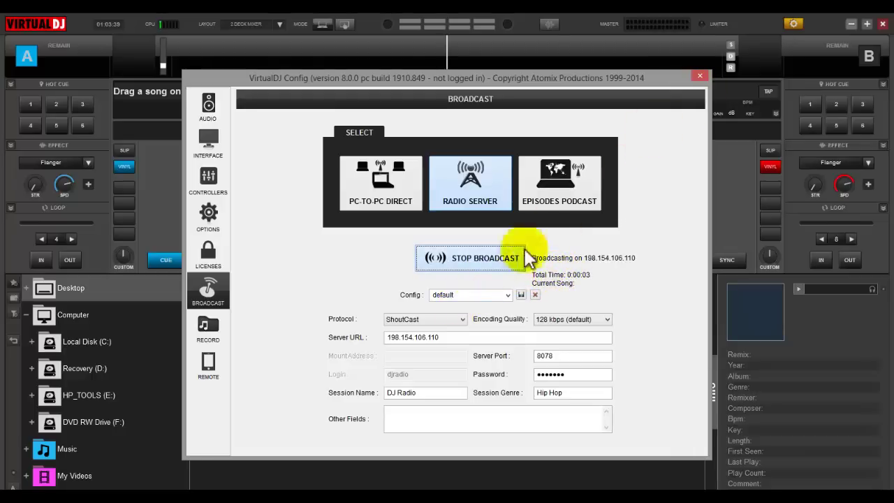
pyautogui.click(700, 75)
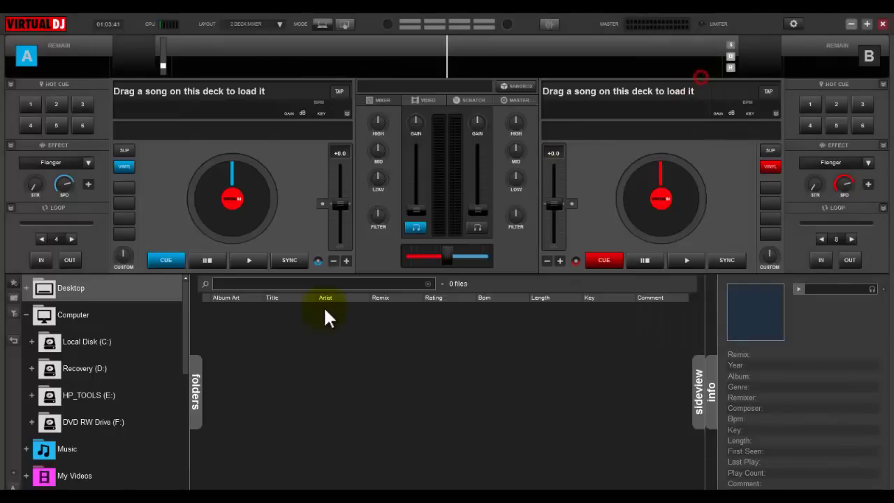
pyautogui.click(70, 448)
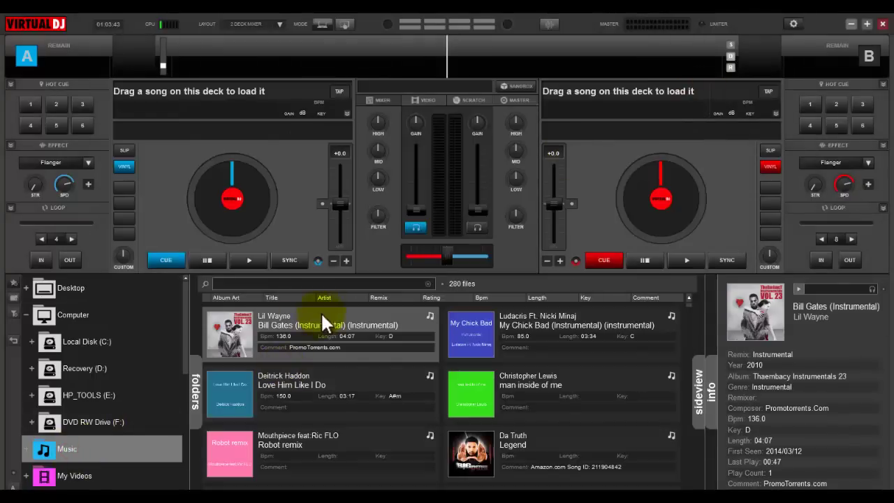
pyautogui.moveTo(405, 326); pyautogui.dragTo(255, 145)
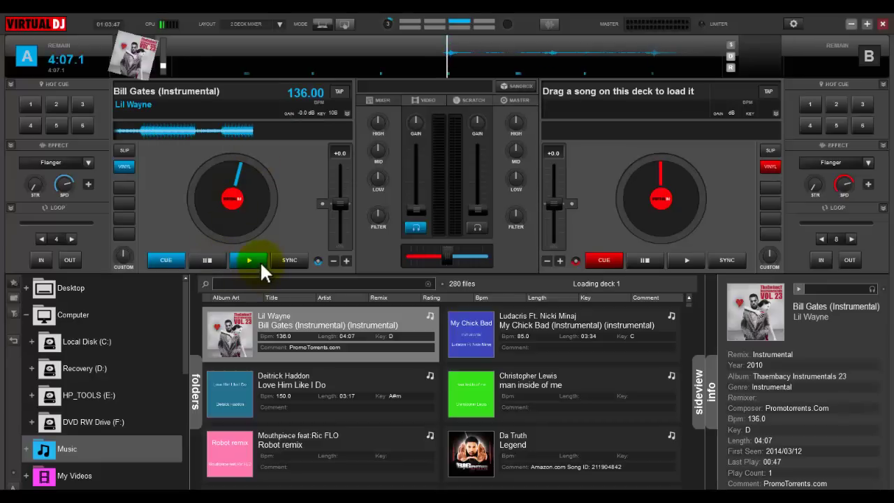
pyautogui.moveTo(440, 248); pyautogui.dragTo(397, 246)
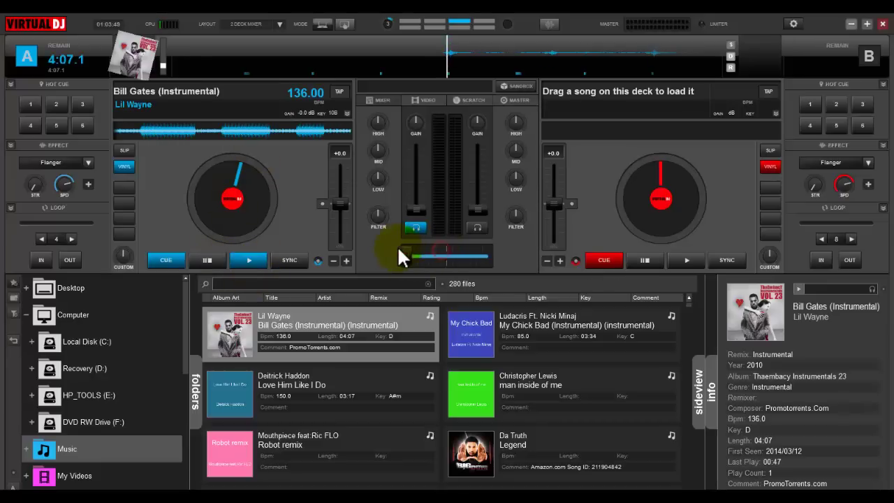
pyautogui.click(244, 255)
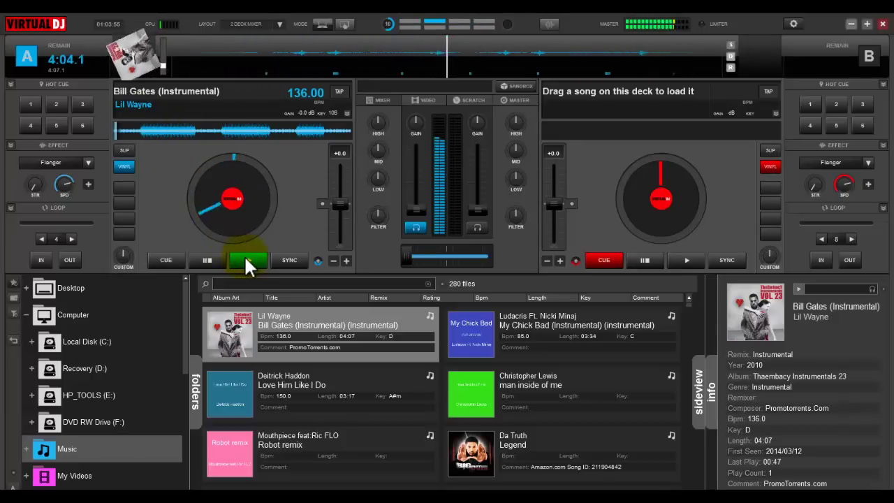
pyautogui.hotkey('alt', 'Tab')
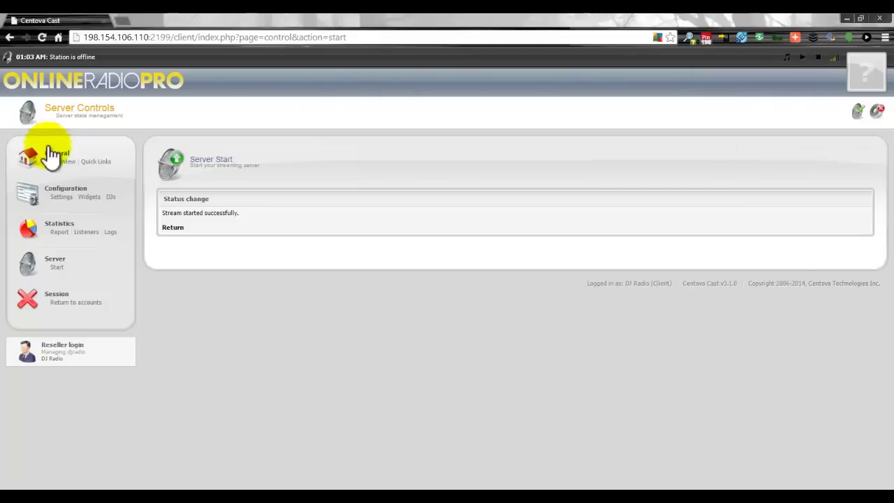
# Check Centova's Account Overview for Bill Gates as now playing, then pause deck A and minimize VirtualDJ
pyautogui.click(63, 162)
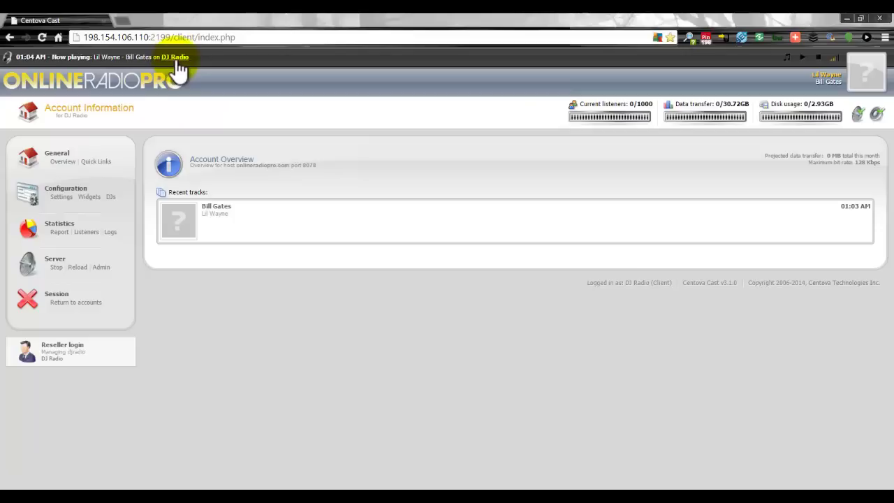
pyautogui.click(818, 59)
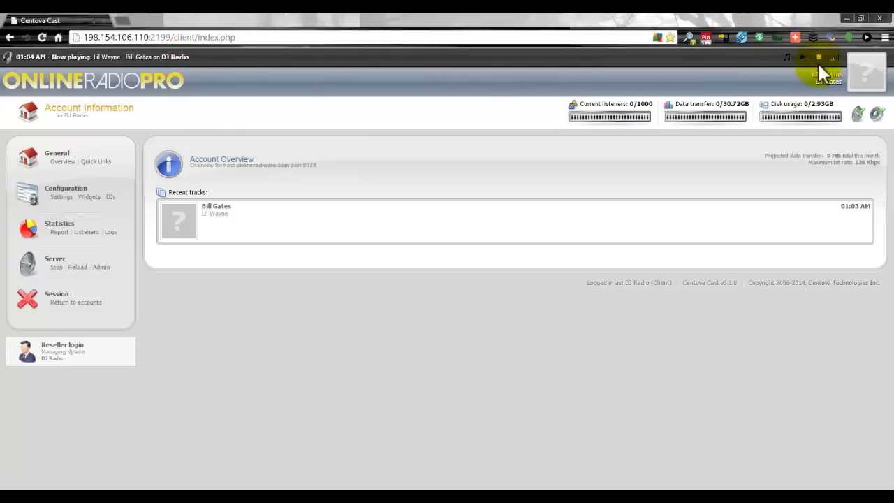
pyautogui.hotkey('alt', 'Tab')
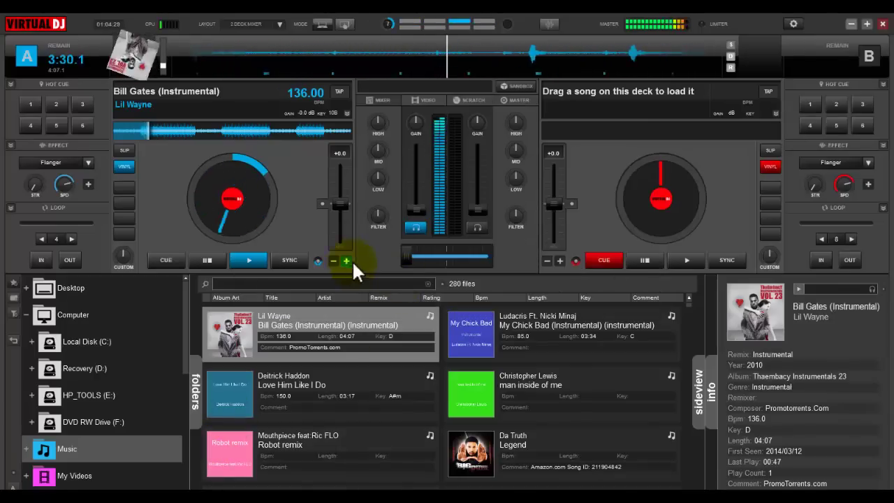
pyautogui.click(210, 256)
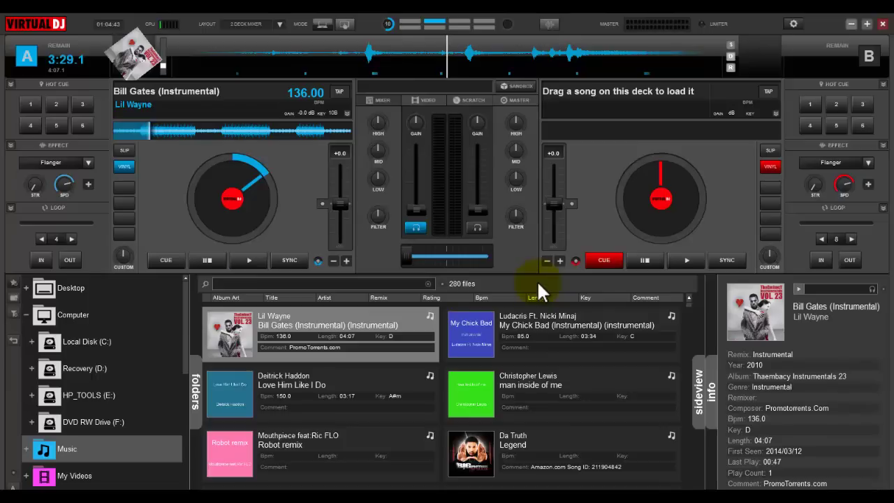
pyautogui.click(851, 23)
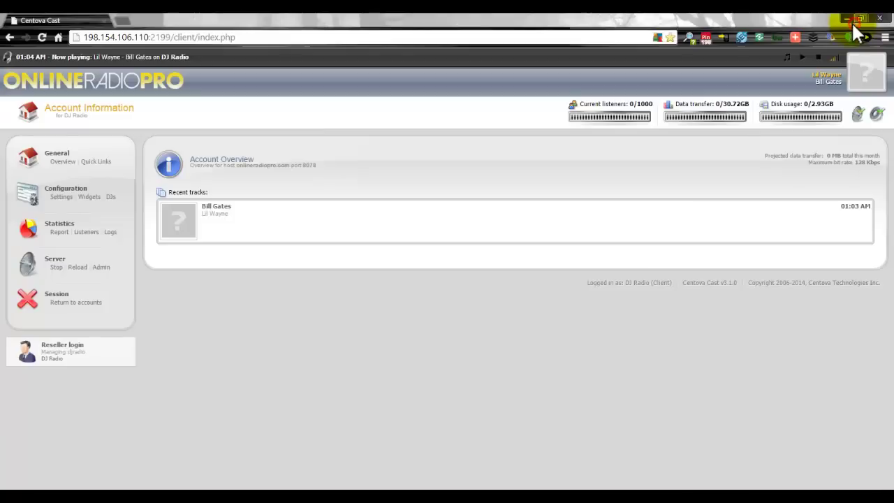
# Minimize Chrome and show VirtualDJ's Record panel in Broadcast mode
pyautogui.click(848, 15)
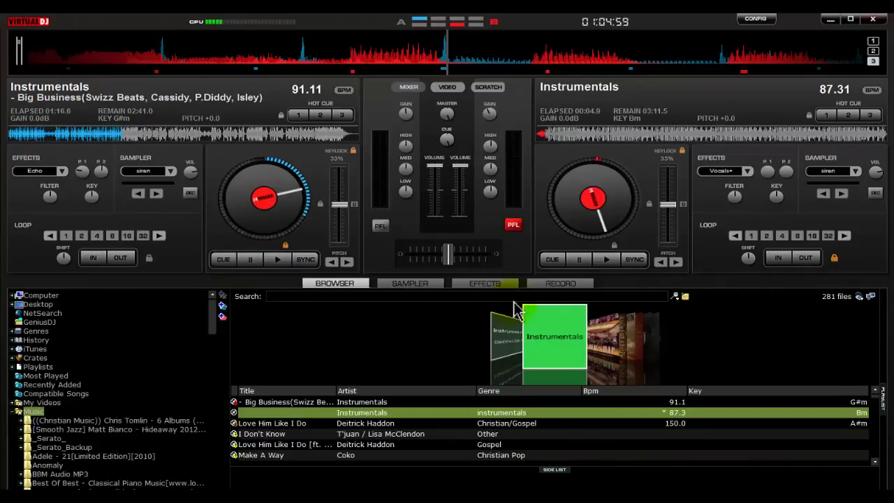
pyautogui.click(558, 286)
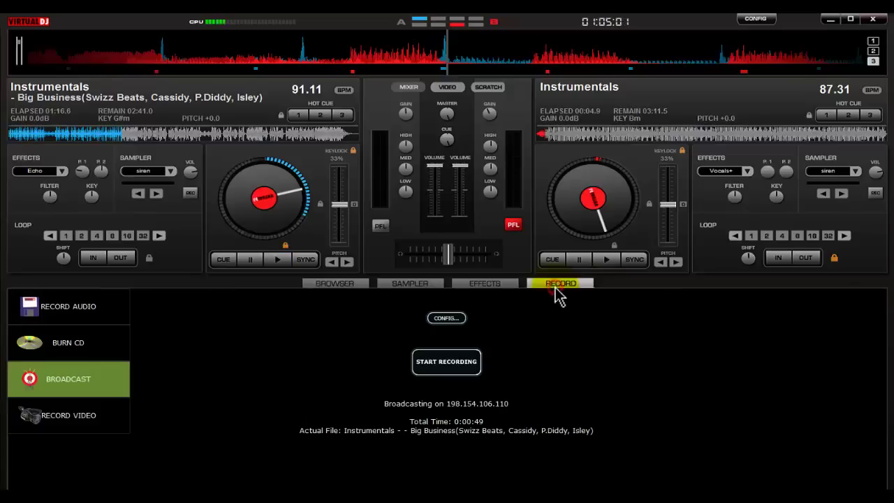
pyautogui.click(70, 318)
pyautogui.click(70, 345)
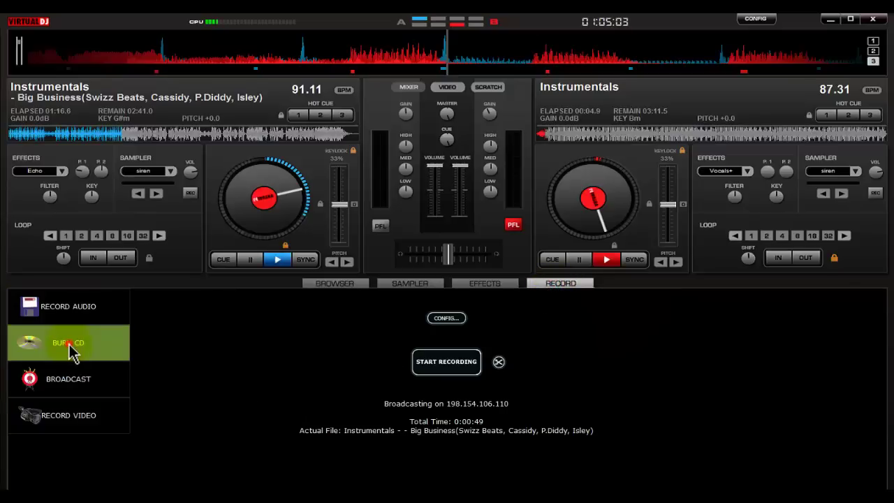
pyautogui.click(70, 380)
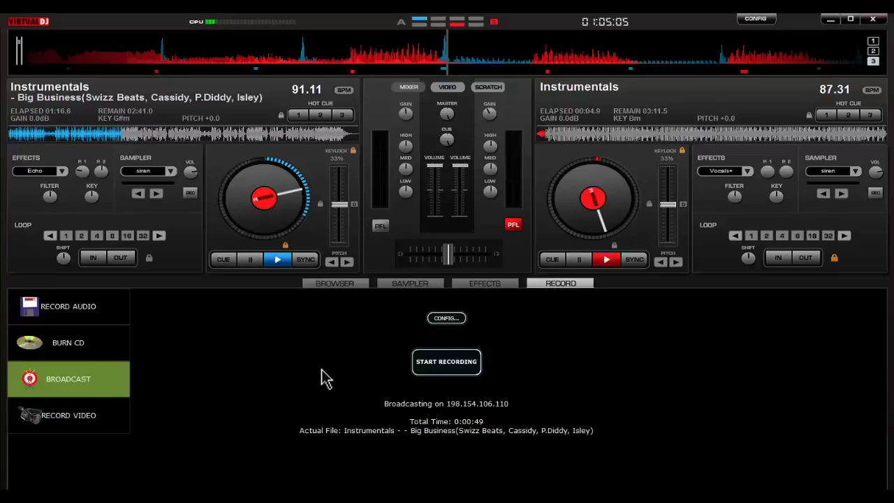
# Set the broadcast configuration's MPEG bitrate to 128 Kbs
pyautogui.click(447, 318)
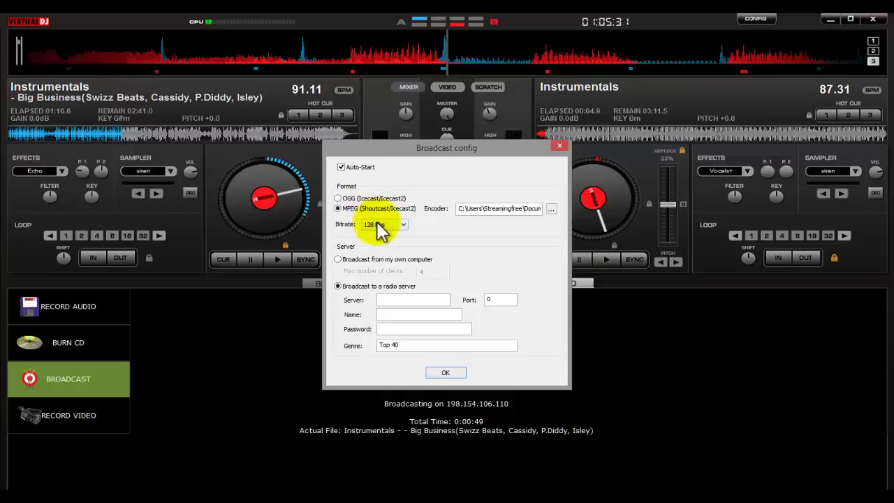
pyautogui.click(378, 227)
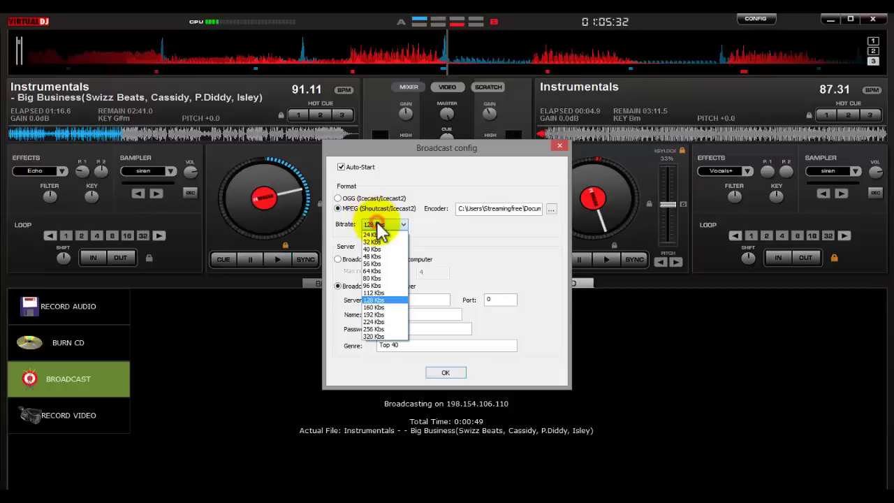
pyautogui.click(378, 300)
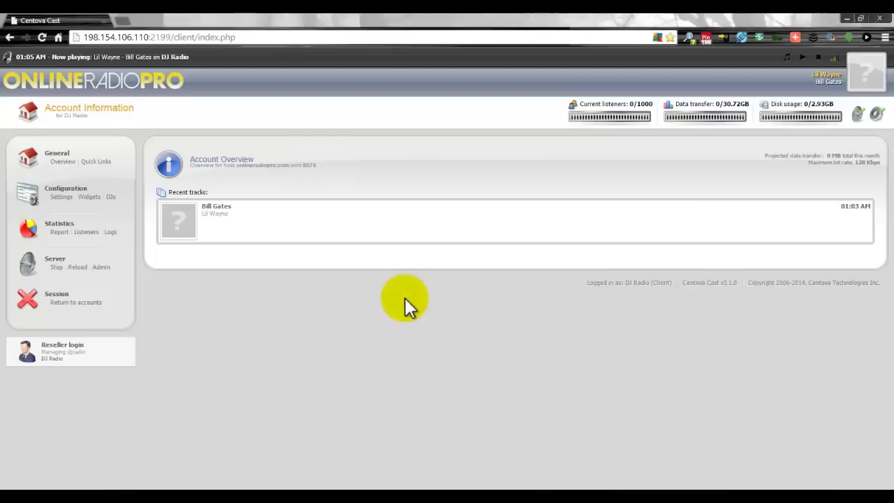
# Copy server hostname 198.154.106.110 from Centova's Quick Links into the broadcast server address
pyautogui.click(98, 162)
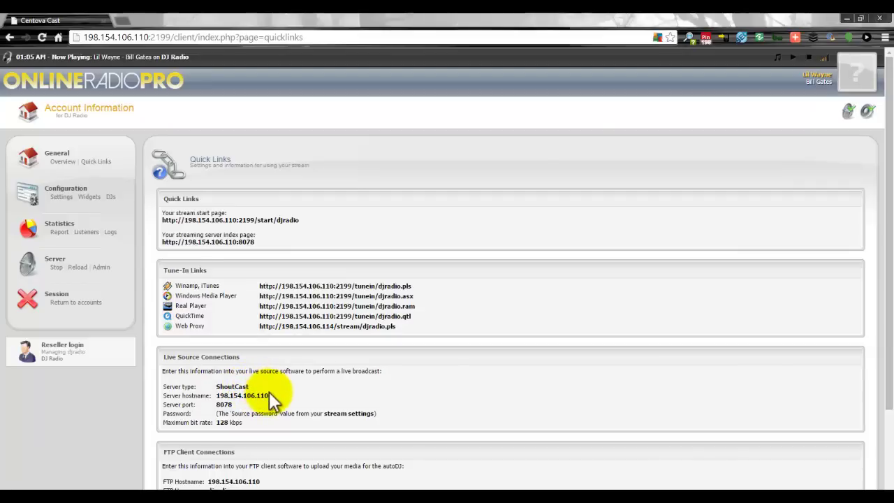
pyautogui.moveTo(269, 395); pyautogui.dragTo(219, 400)
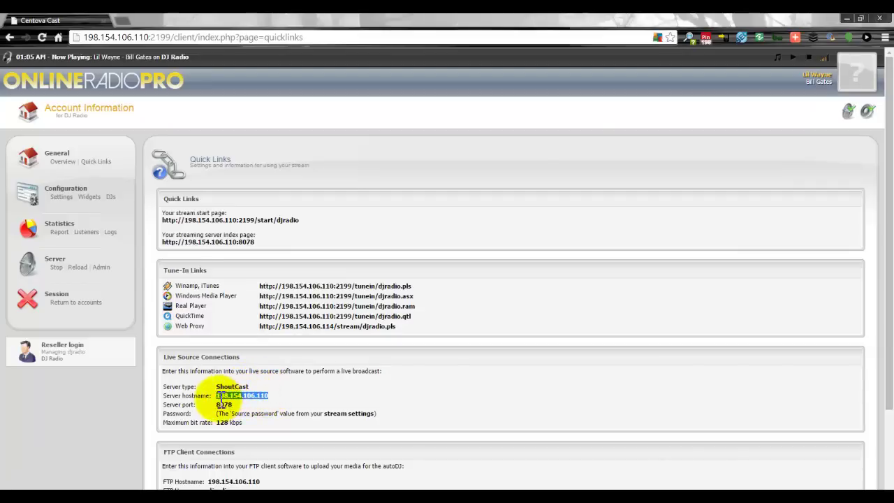
pyautogui.rightClick(219, 398)
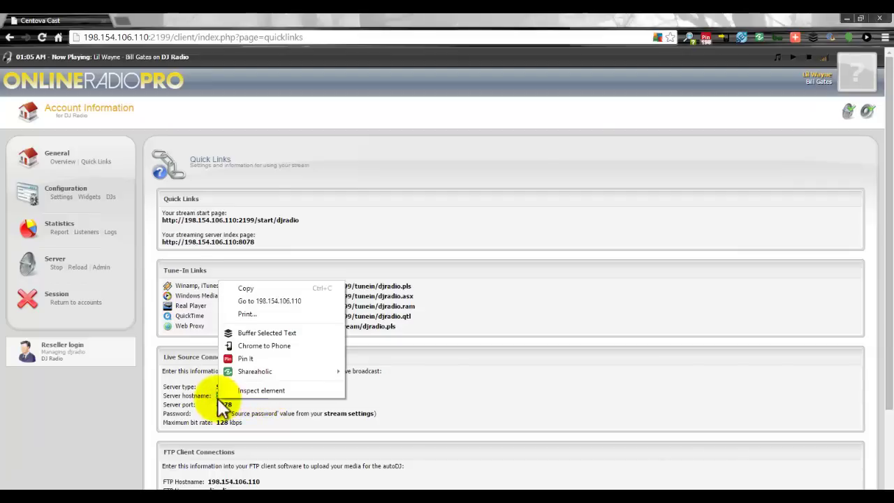
pyautogui.click(243, 293)
pyautogui.hotkey('alt', 'Tab')
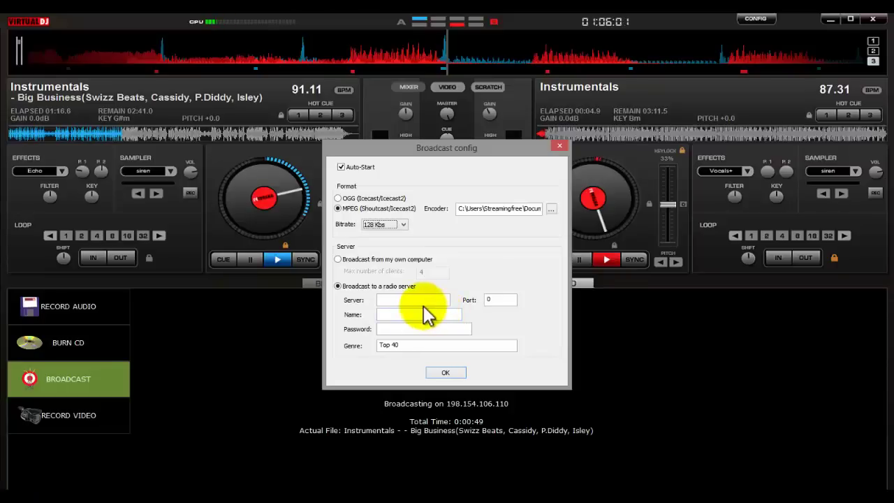
pyautogui.click(424, 301)
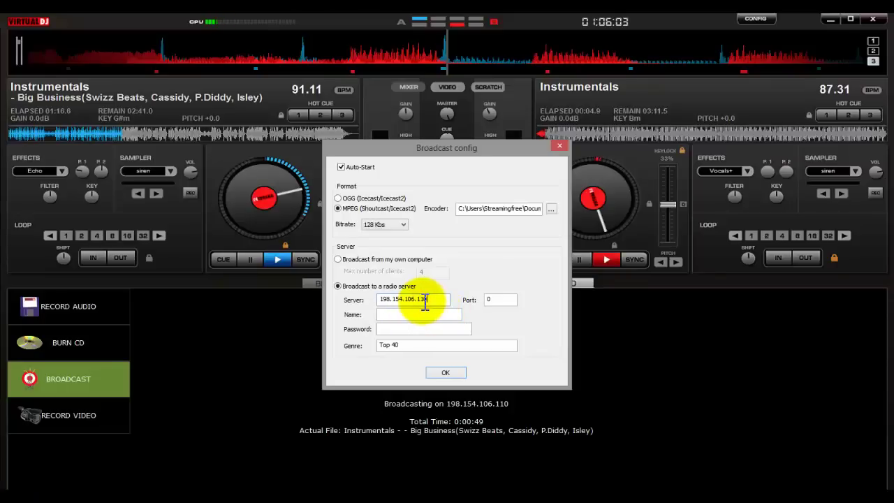
# Replace the broadcast port with 8078 taken from Centova's connection details
pyautogui.doubleClick(488, 299)
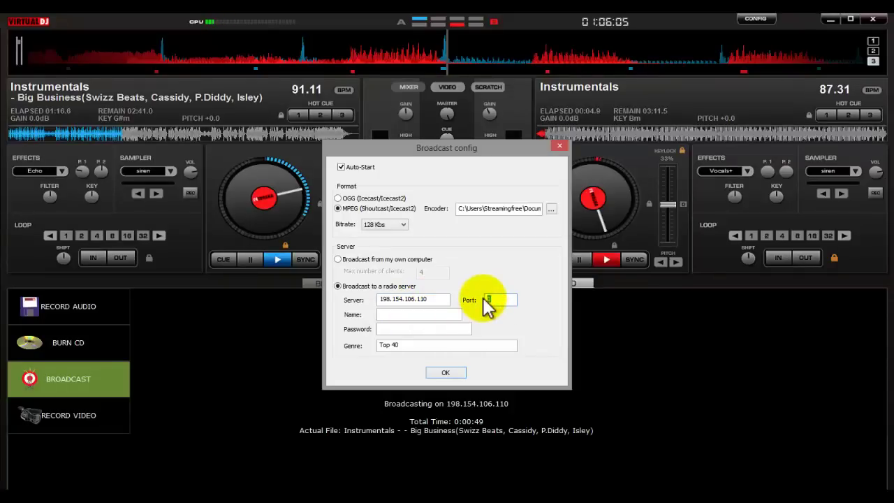
pyautogui.hotkey('alt', 'Tab')
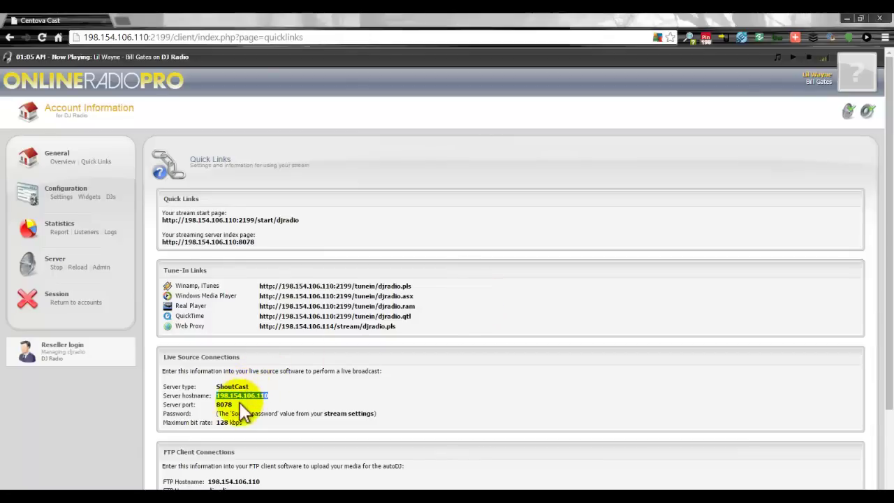
pyautogui.moveTo(232, 405); pyautogui.dragTo(223, 405)
pyautogui.hotkey('alt', 'Tab')
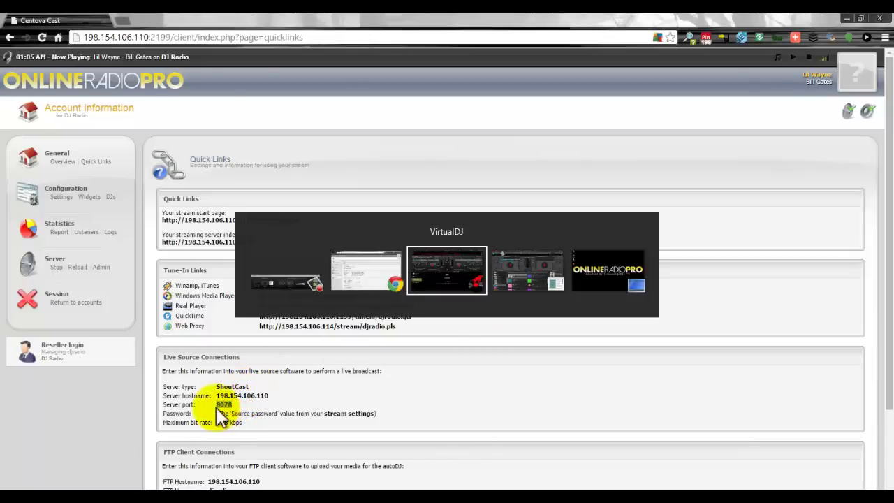
pyautogui.write('8078')
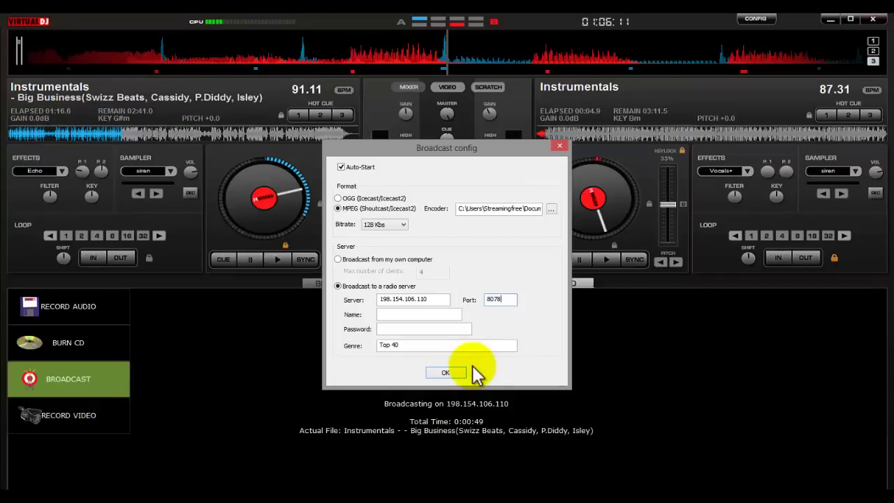
# Enter name djradio and the source password, then select the Top 40 genre text
pyautogui.click(438, 314)
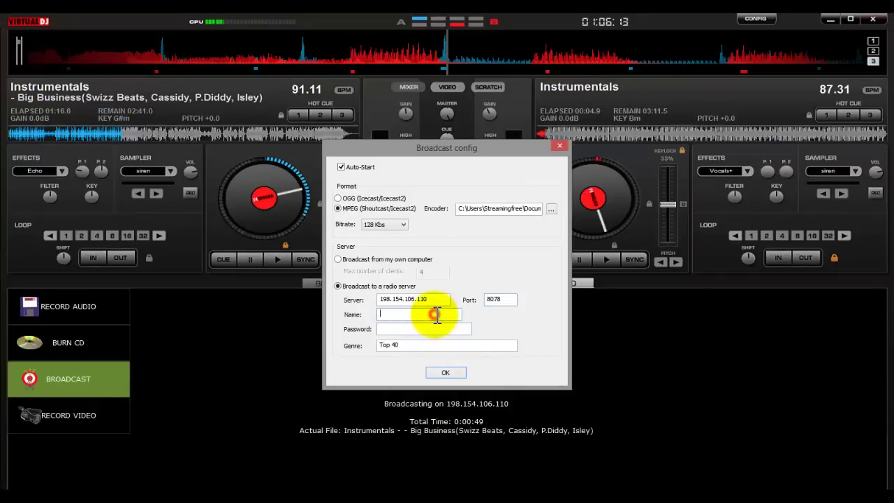
pyautogui.write('djradio')
pyautogui.press('Tab')
pyautogui.write('passwo')
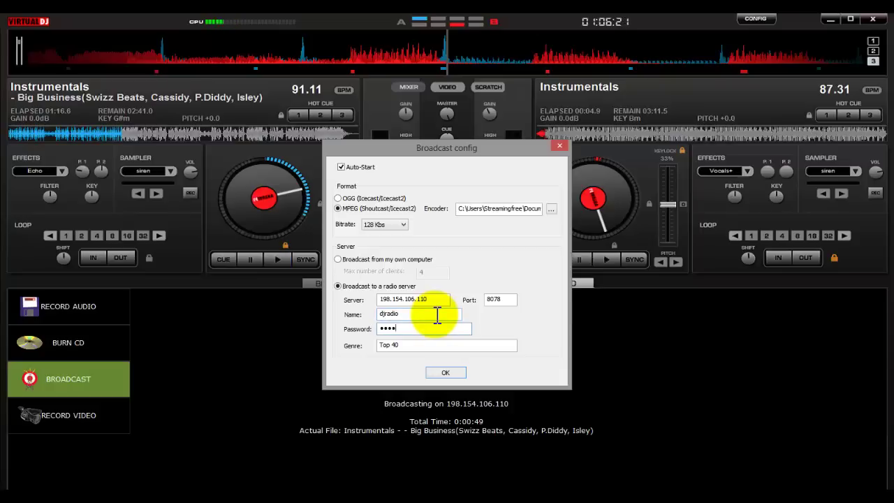
pyautogui.write('rd')
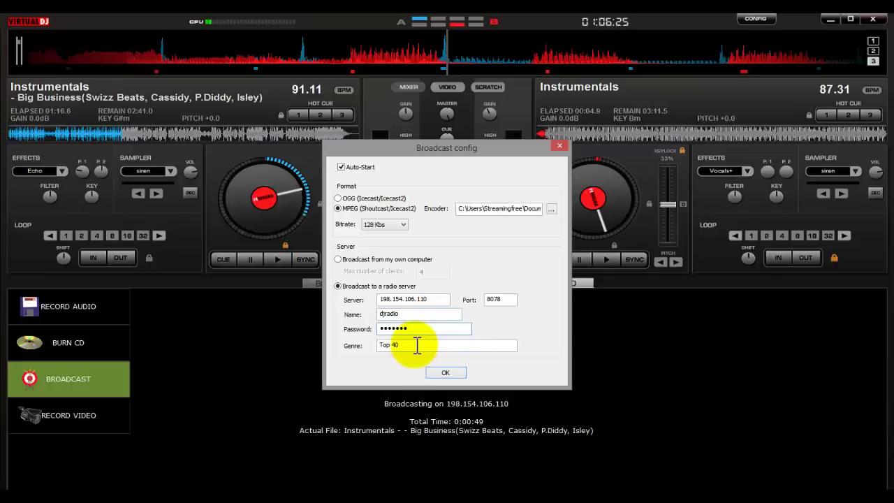
pyautogui.moveTo(419, 345); pyautogui.dragTo(374, 342)
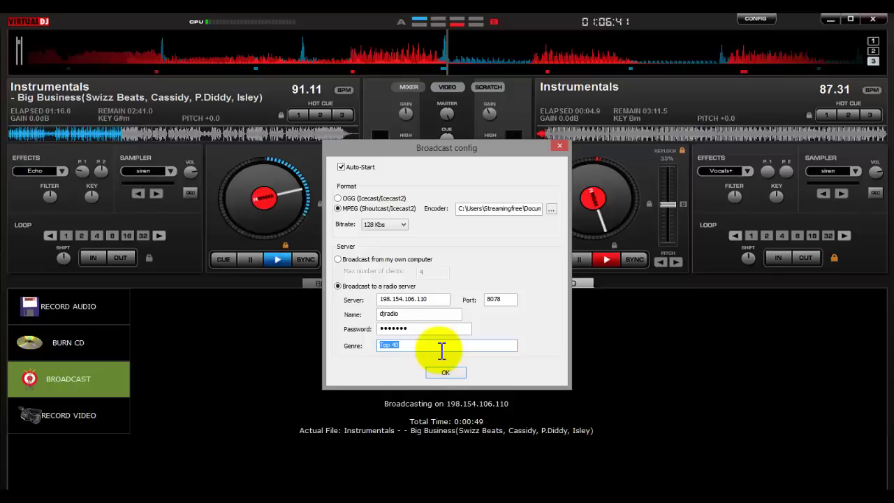
# Save the broadcast settings, start broadcasting (it fails with Broadcast Error), and check Centova's Overview
pyautogui.click(439, 367)
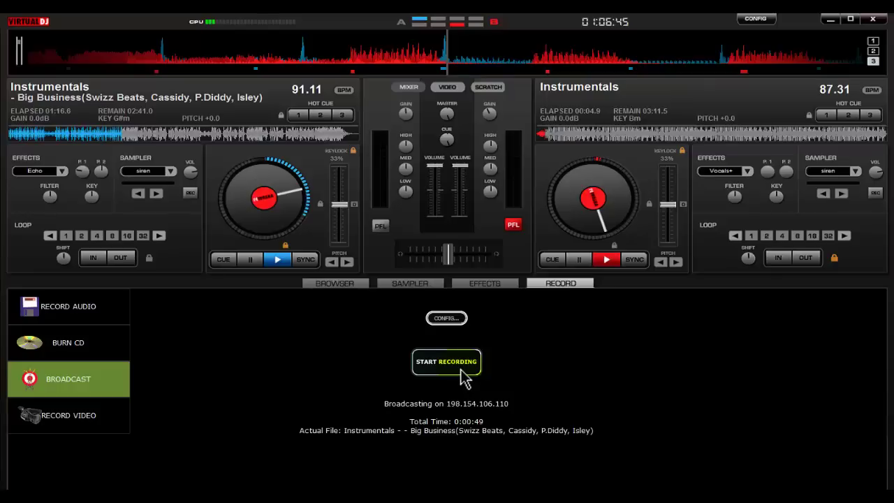
pyautogui.click(461, 374)
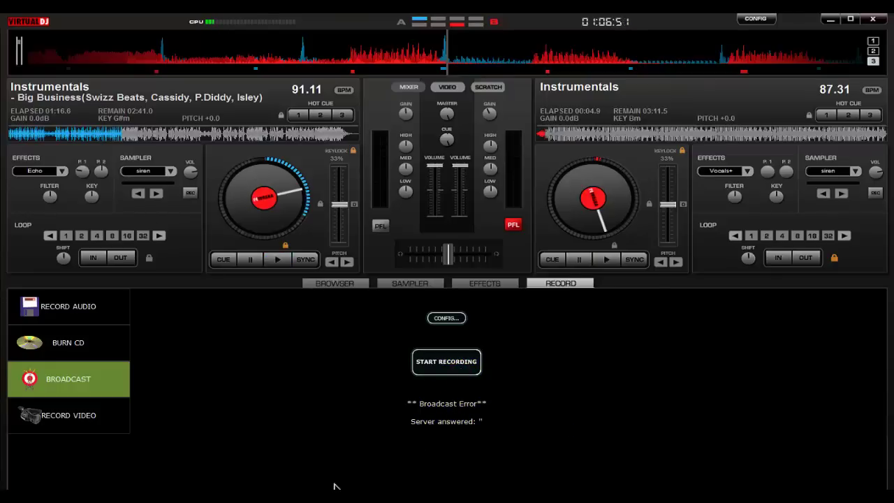
pyautogui.hotkey('alt', 'Tab')
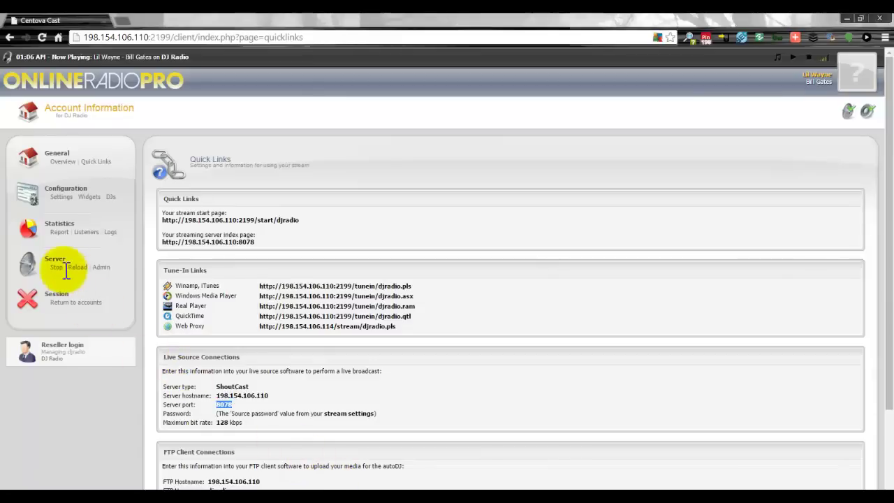
pyautogui.click(61, 162)
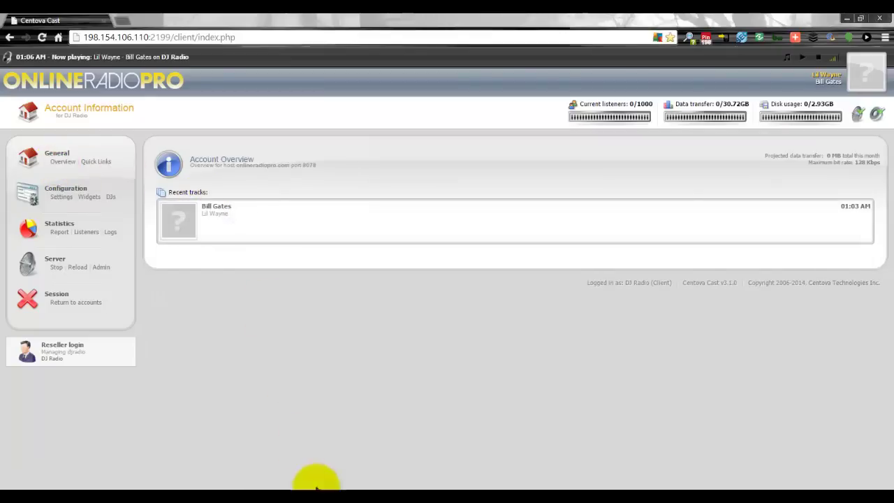
pyautogui.hotkey('alt', 'Tab')
pyautogui.hotkey('alt', 'Tab')
pyautogui.hotkey('alt', 'Tab')
# Stop the broadcast in the other VirtualDJ 8 window's Broadcast settings and close them
pyautogui.click(532, 271)
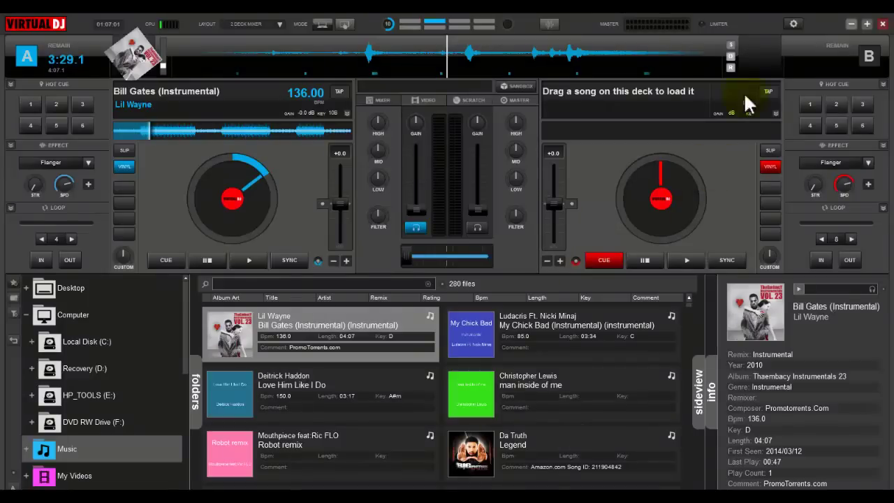
pyautogui.click(797, 21)
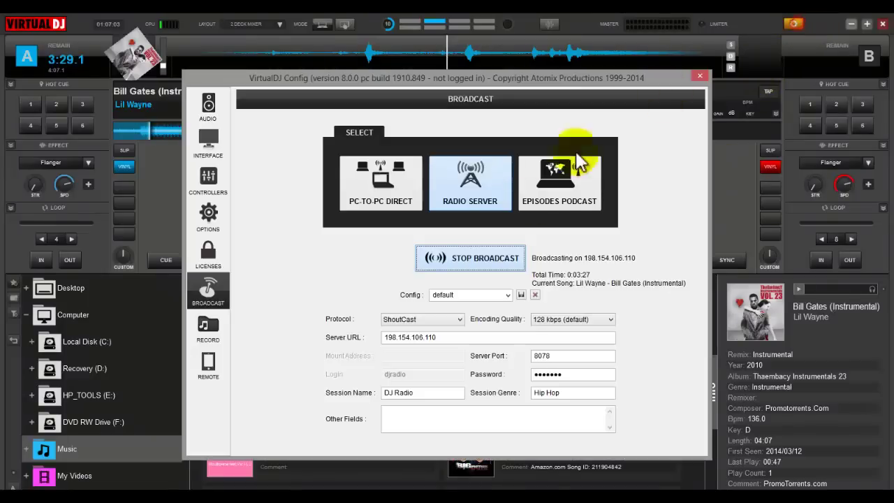
pyautogui.click(483, 264)
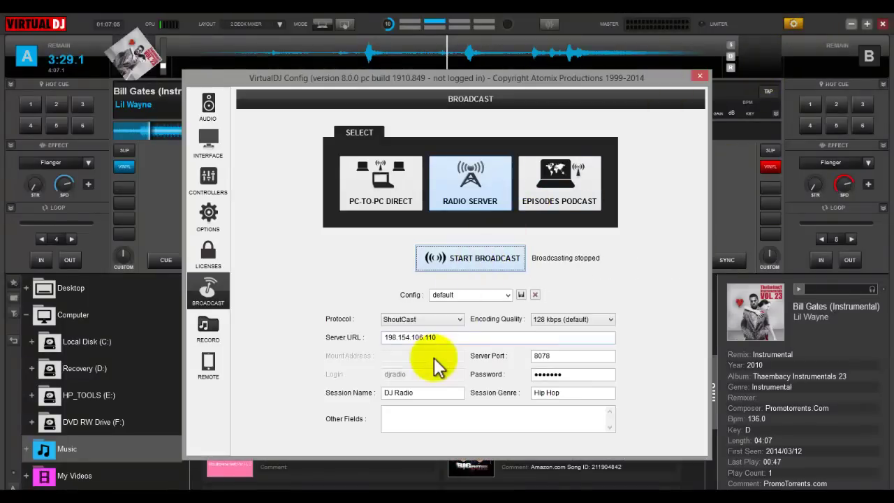
pyautogui.click(699, 76)
pyautogui.hotkey('alt', 'Tab')
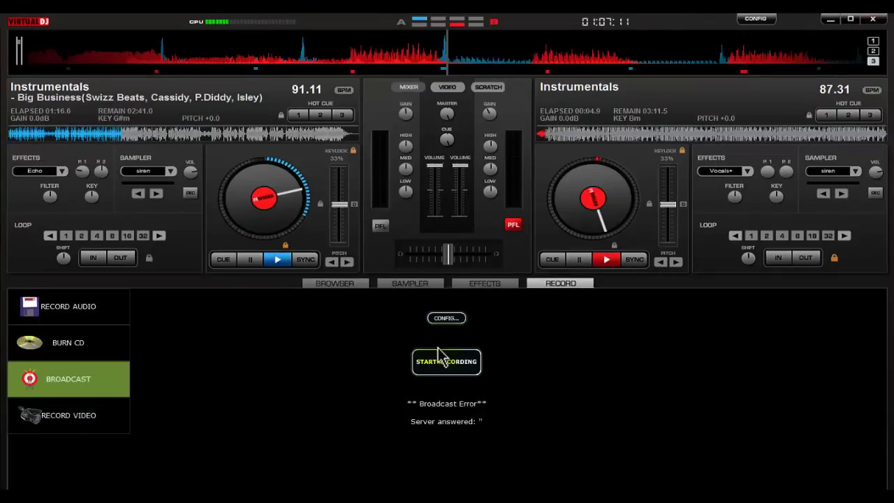
# Stop the streaming server in Centova Cast, confirm the shutdown, then start it again
pyautogui.hotkey('alt', 'Tab')
pyautogui.hotkey('alt', 'Tab')
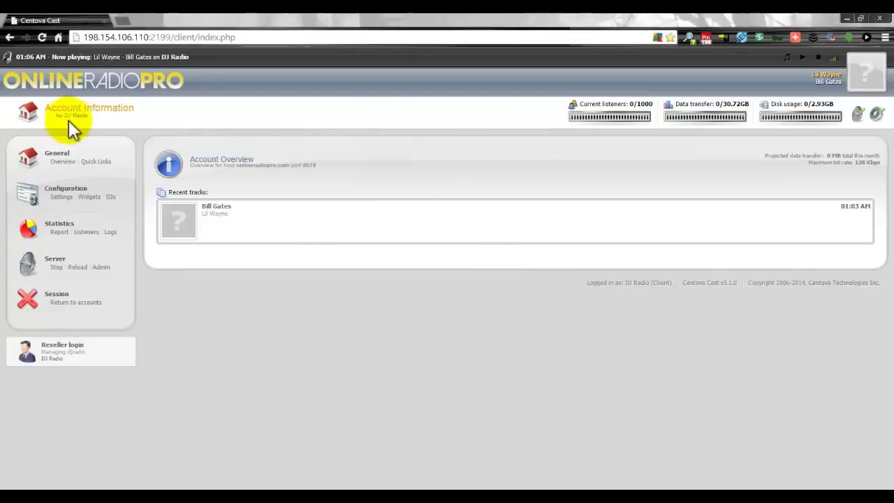
pyautogui.click(63, 162)
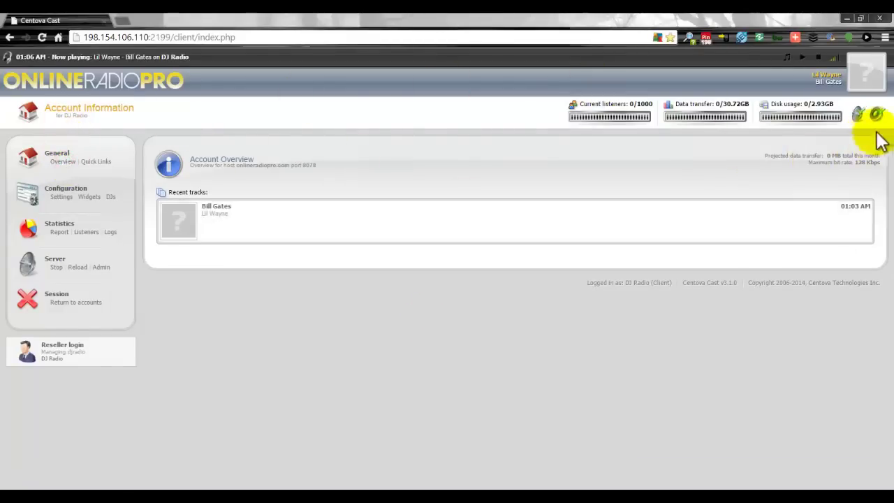
pyautogui.click(62, 162)
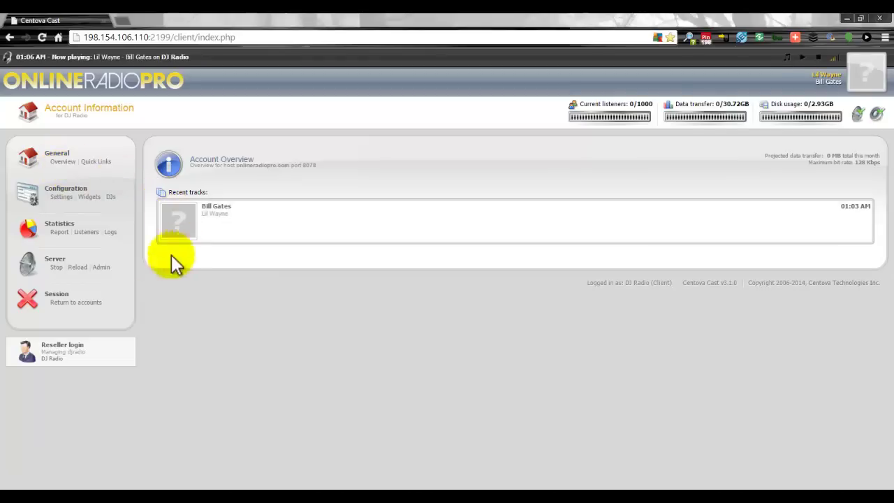
pyautogui.click(56, 267)
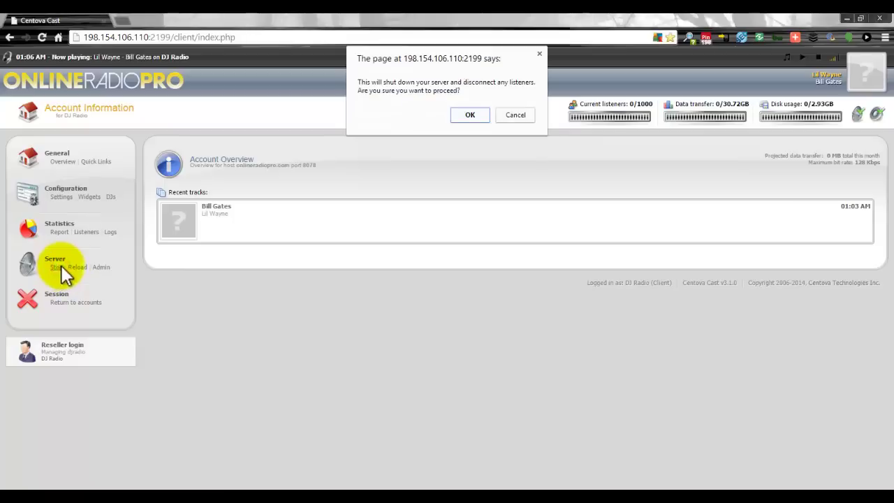
pyautogui.click(470, 115)
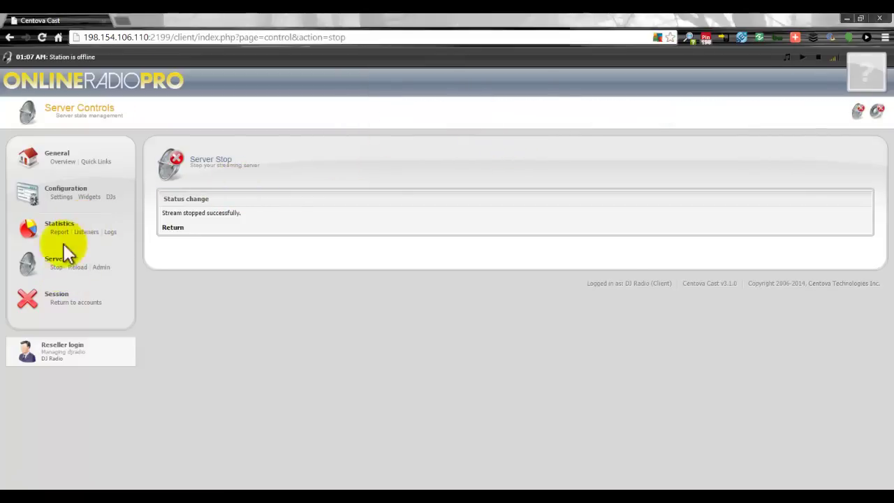
pyautogui.click(62, 161)
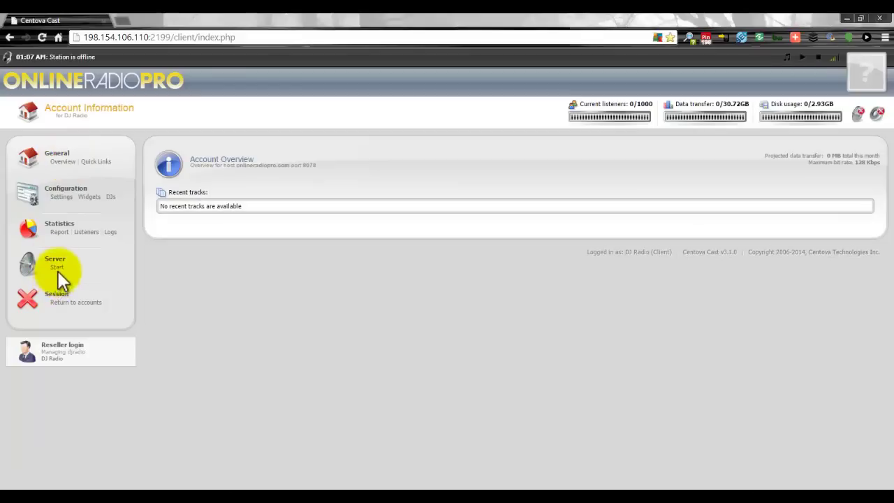
pyautogui.click(56, 267)
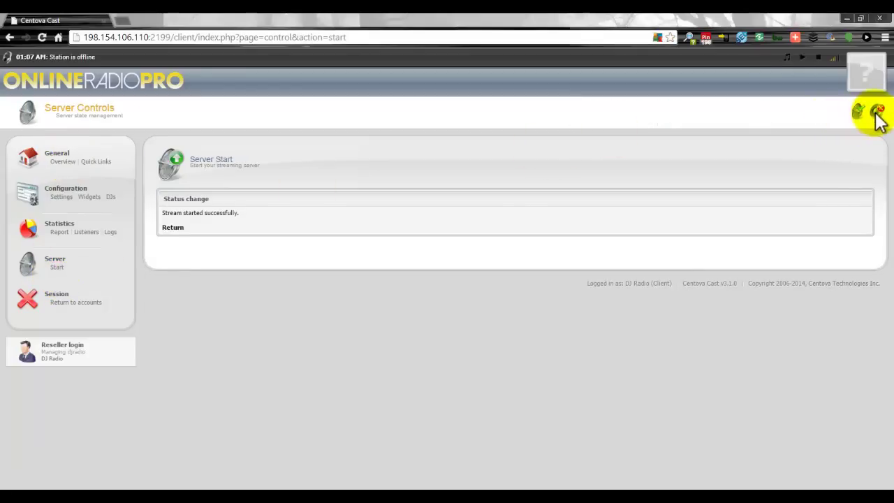
pyautogui.hotkey('alt', 'Tab')
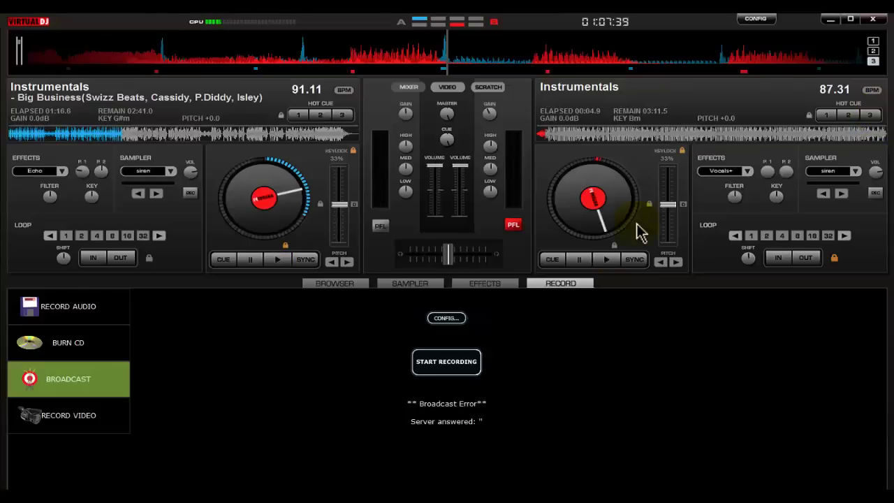
# Start broadcasting again, play Big Business on deck 1, and refresh Centova's Overview
pyautogui.click(449, 359)
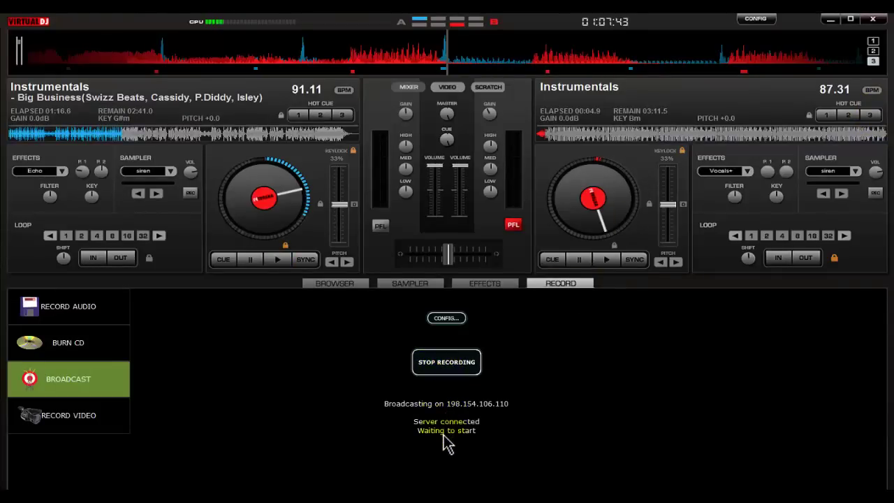
pyautogui.click(277, 262)
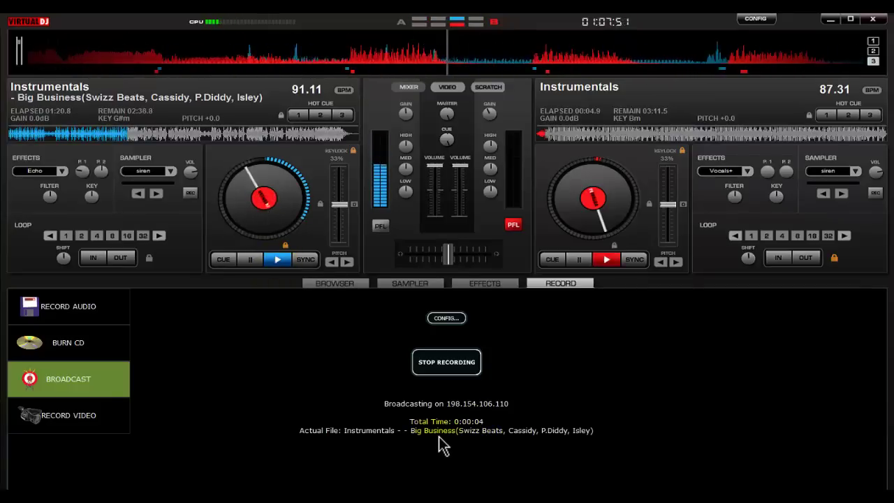
pyautogui.hotkey('alt', 'Tab')
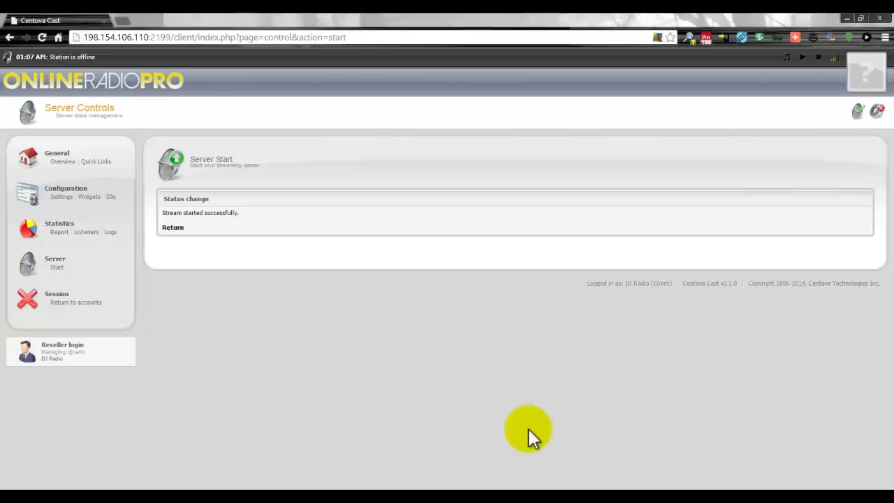
pyautogui.click(65, 163)
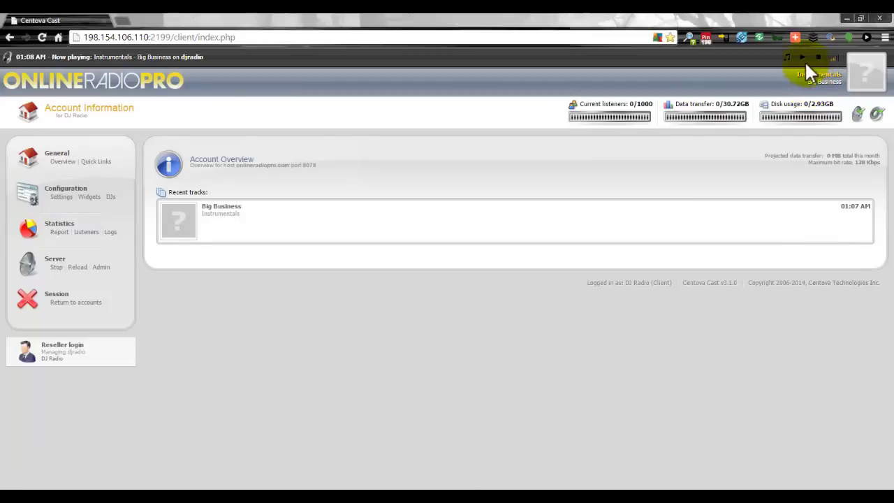
# Highlight the djradio station name in the now-playing line, then pause Big Business in VirtualDJ
pyautogui.doubleClick(187, 60)
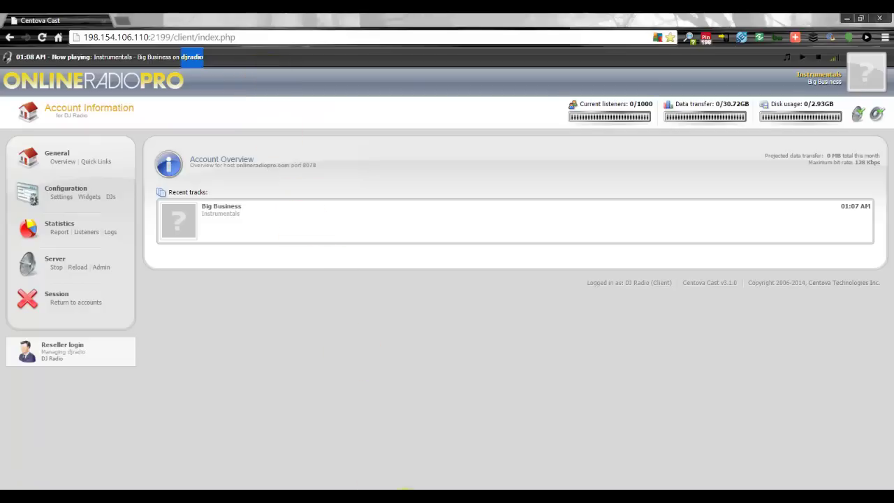
pyautogui.hotkey('alt', 'Tab')
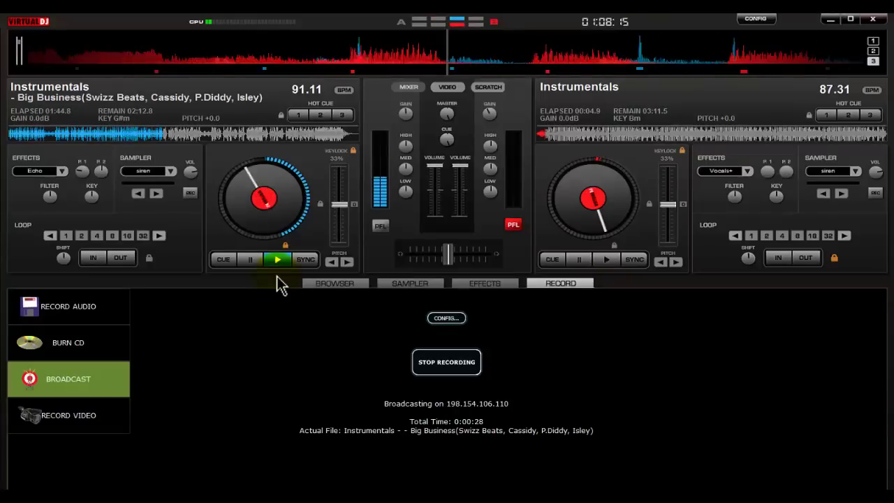
pyautogui.click(249, 261)
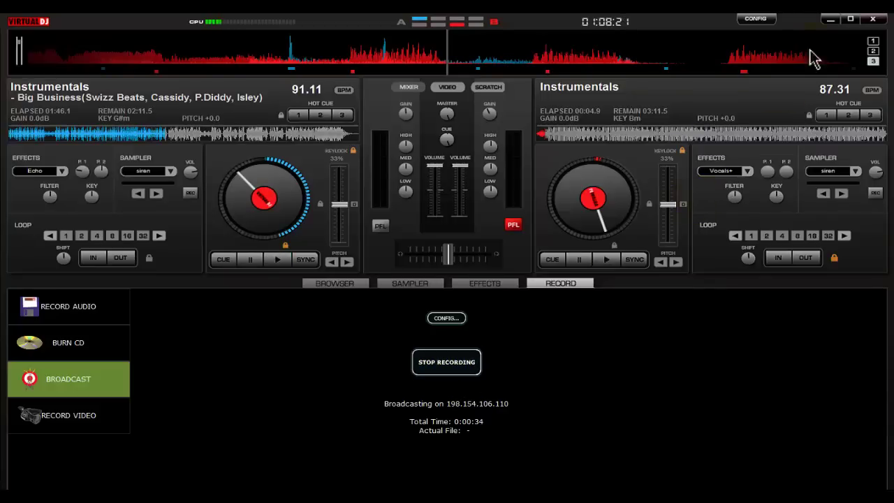
pyautogui.click(834, 20)
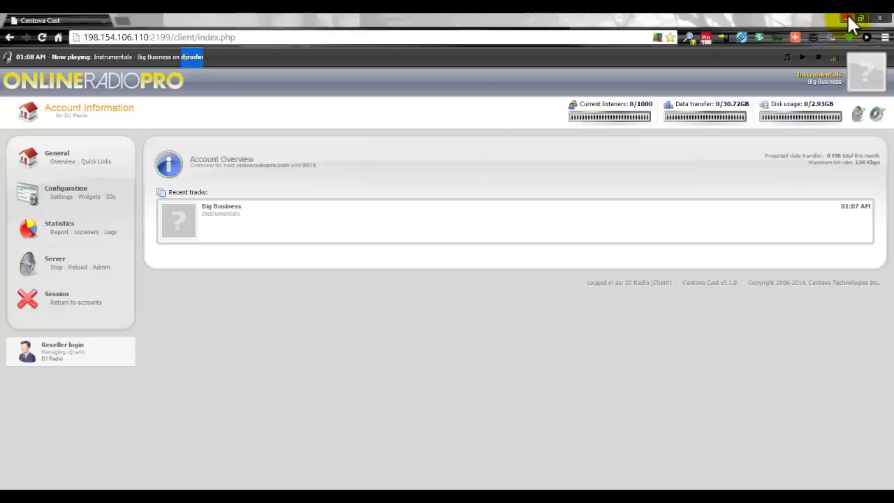